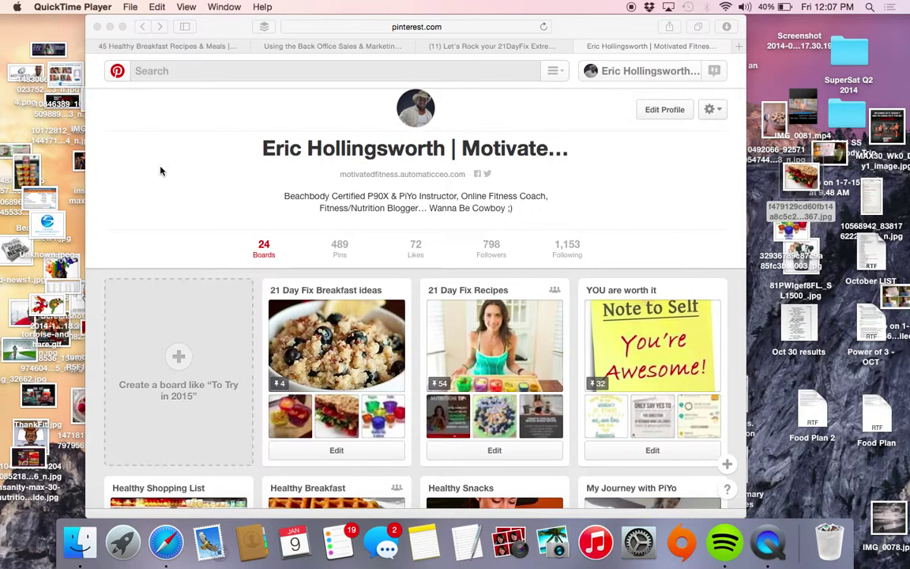
Search Pinterest for '21 day fix breakfast ideas' and browse the resulting pins.
{"action": "left_click", "coordinate": [188, 71]}
{"action": "left_click", "coordinate": [188, 71]}
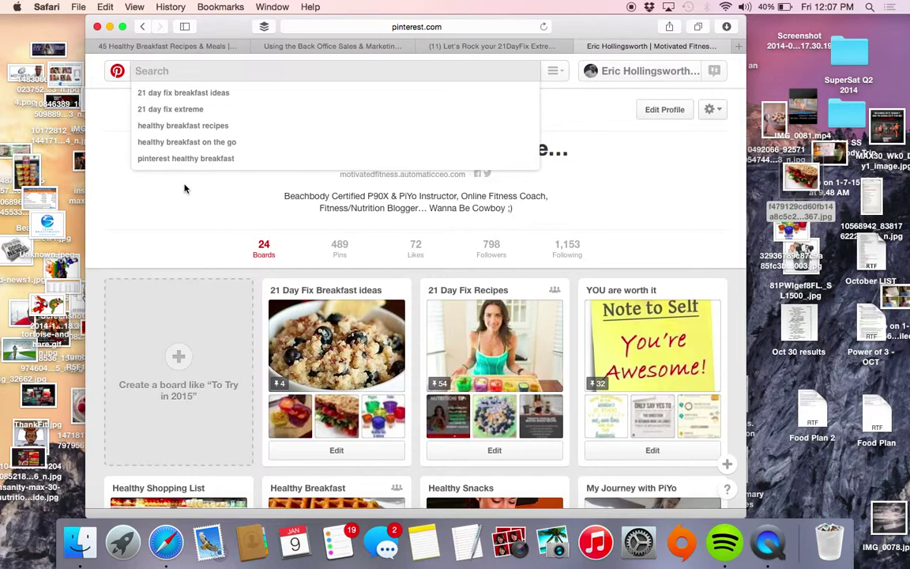
{"action": "left_click", "coordinate": [225, 98]}
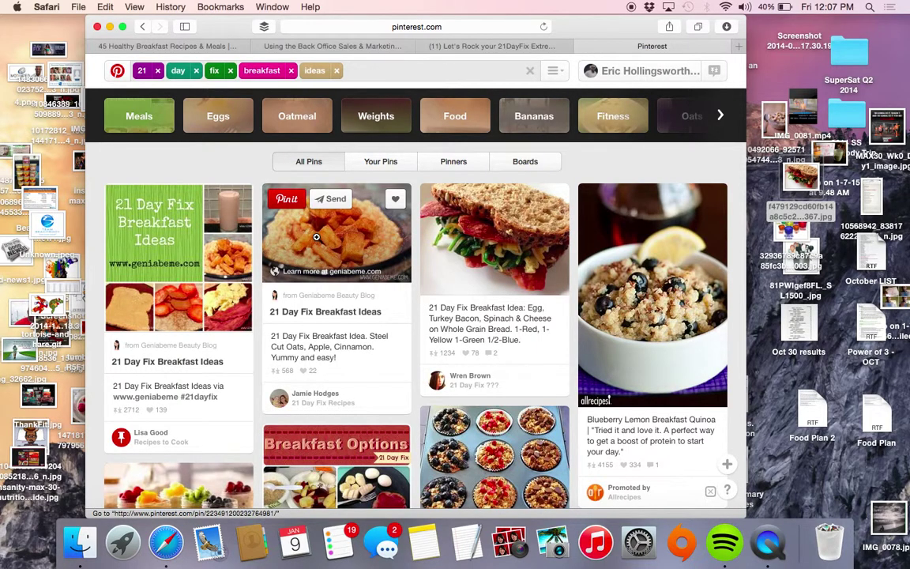
{"action": "scroll", "coordinate": [316, 237], "scroll_direction": "down", "scroll_amount": 5}
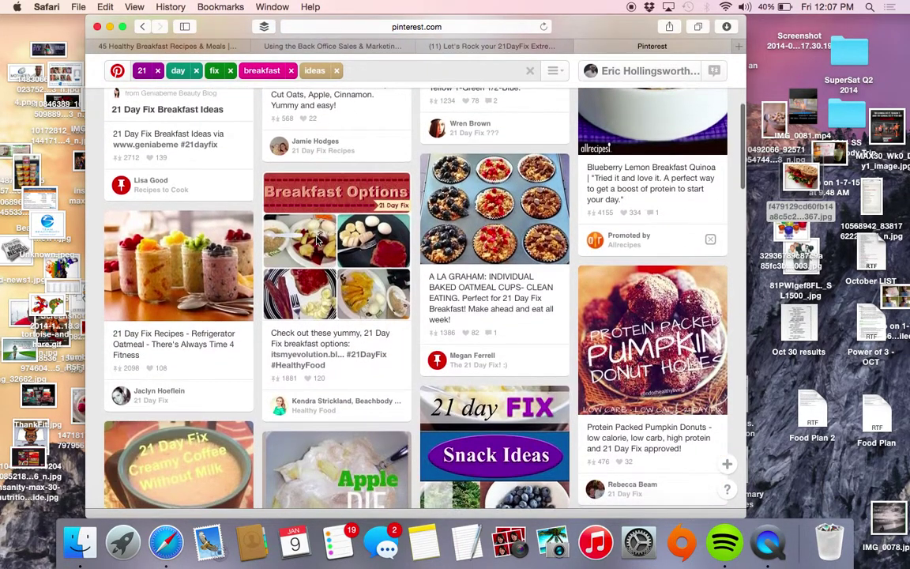
{"action": "scroll", "coordinate": [318, 239], "scroll_direction": "down", "scroll_amount": 2}
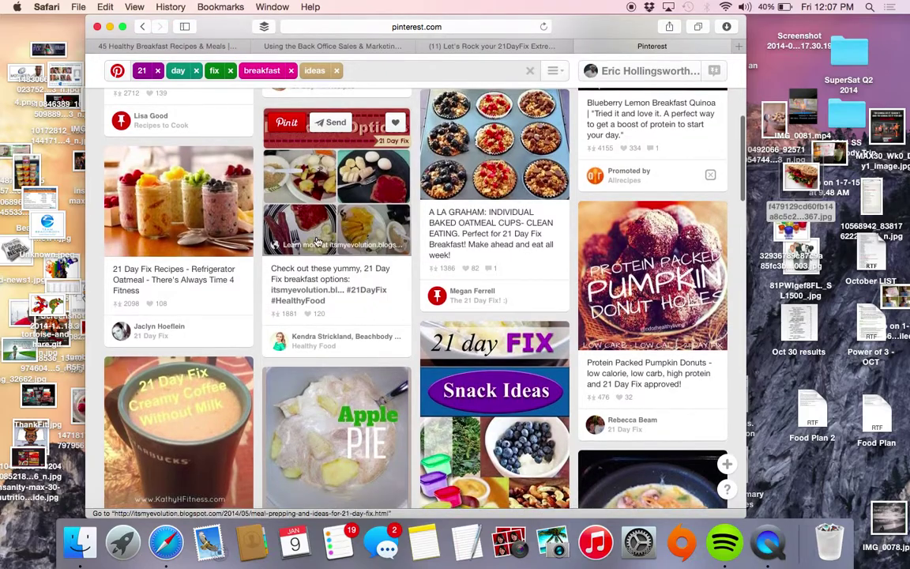
{"action": "scroll", "coordinate": [316, 241], "scroll_direction": "down", "scroll_amount": 5}
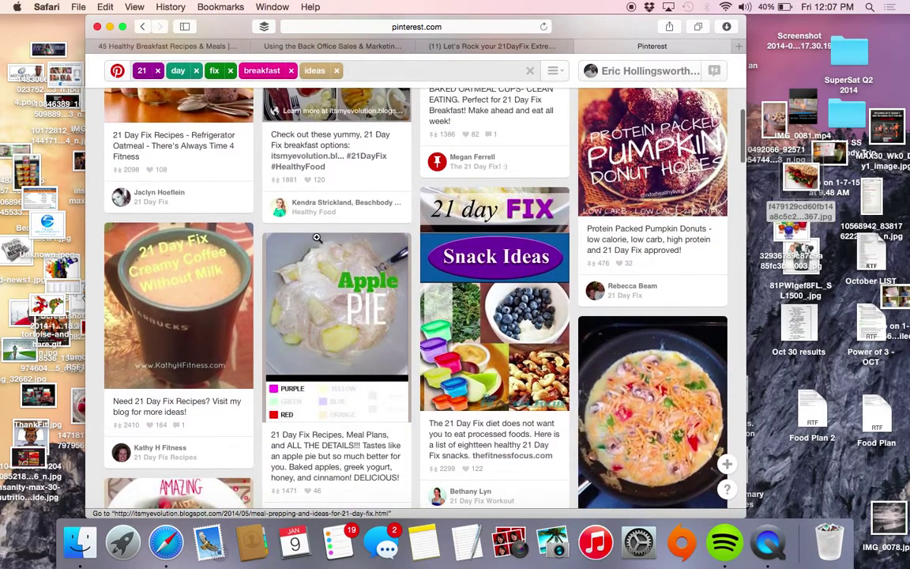
{"action": "scroll", "coordinate": [316, 237], "scroll_direction": "down", "scroll_amount": 8}
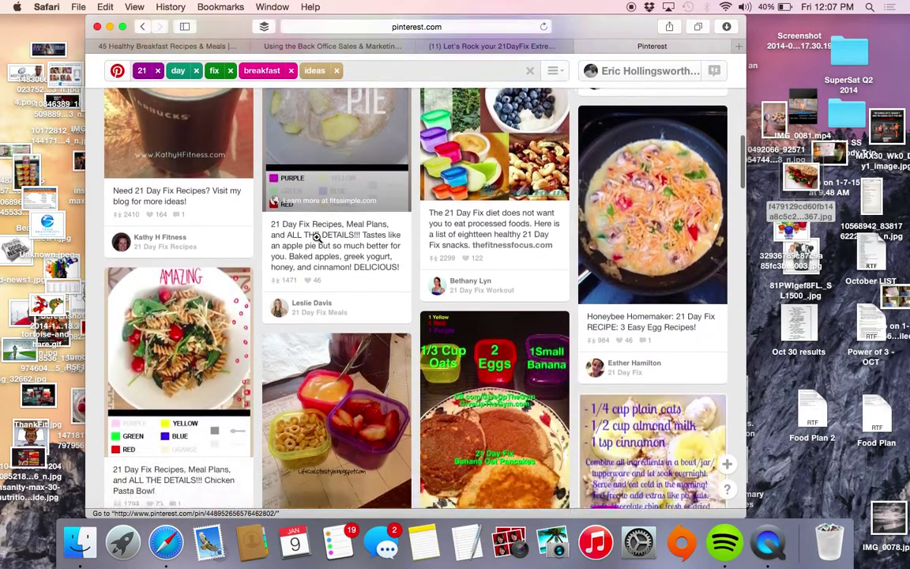
{"action": "scroll", "coordinate": [317, 237], "scroll_direction": "down", "scroll_amount": 10}
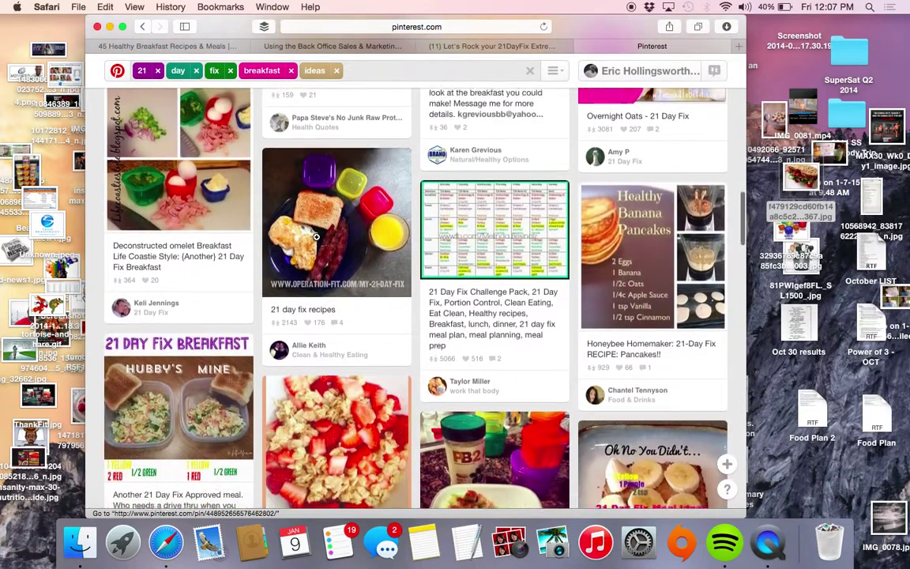
Save the breakfast-plate 21 day fix recipes pin to the 21 Day Fix Breakfast ideas board.
{"action": "left_click", "coordinate": [358, 215]}
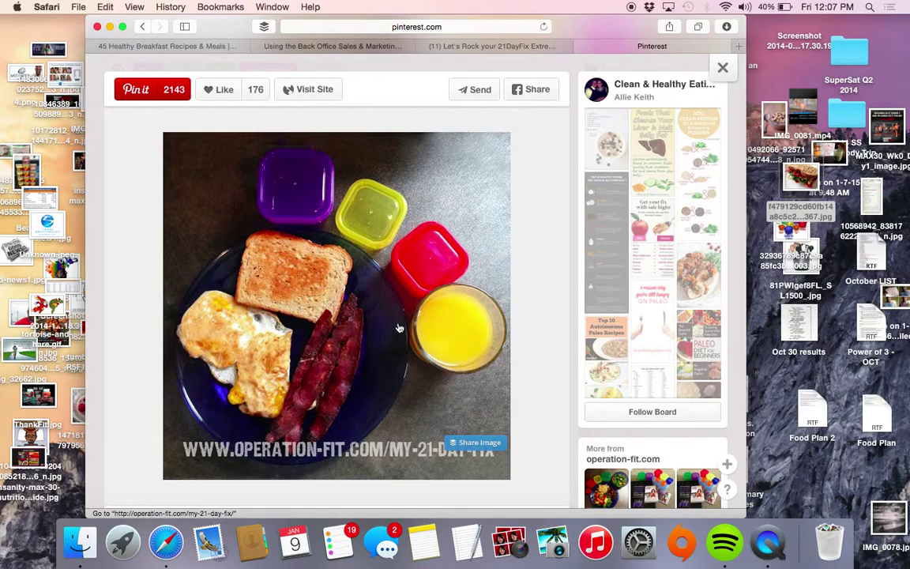
{"action": "left_click", "coordinate": [140, 96]}
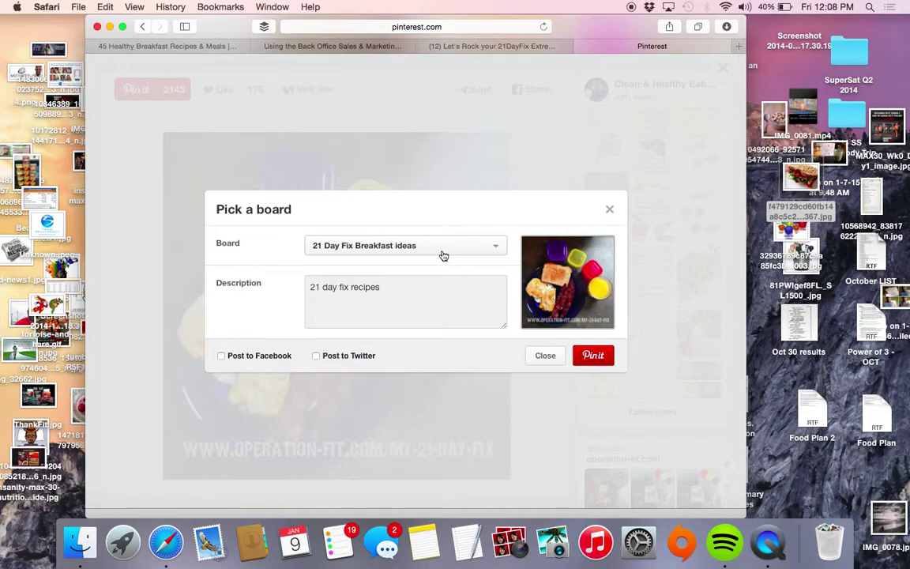
{"action": "left_click", "coordinate": [604, 360]}
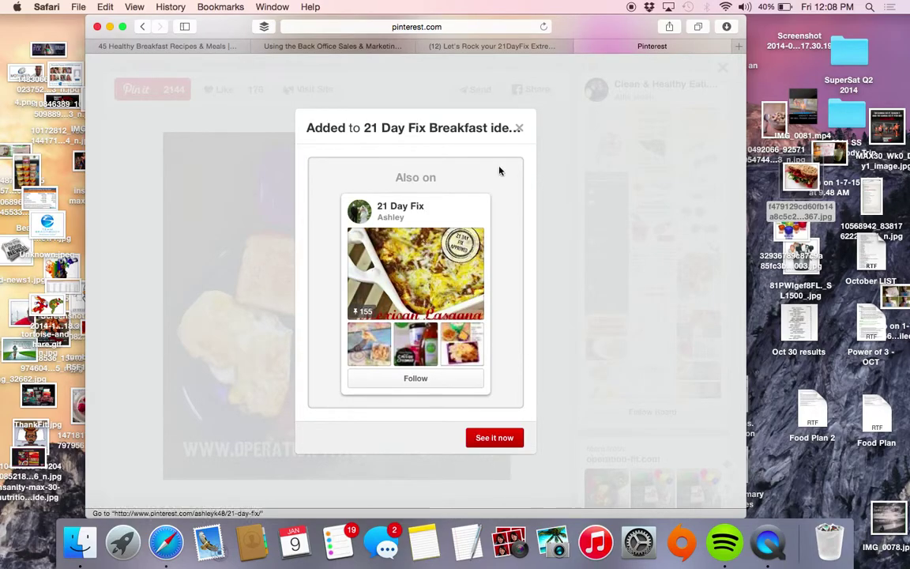
{"action": "left_click", "coordinate": [525, 131]}
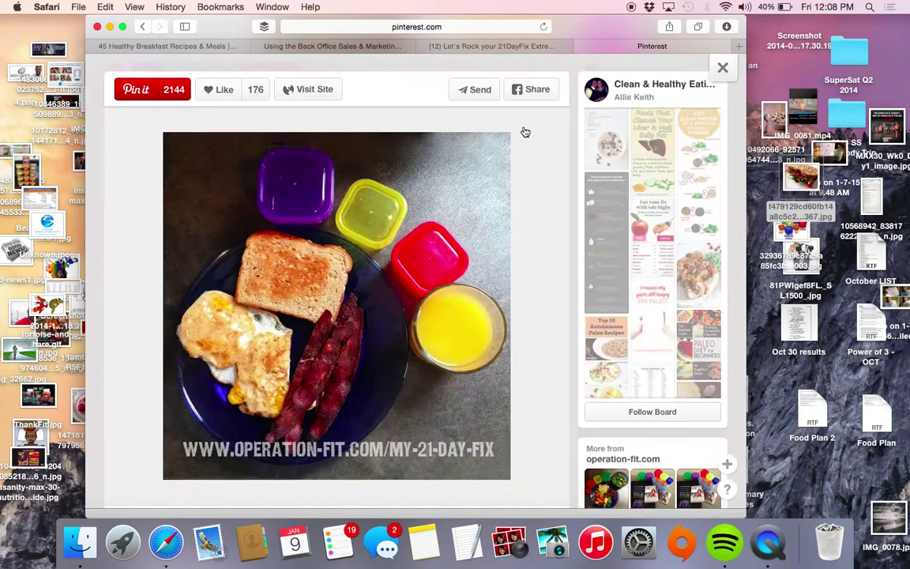
{"action": "left_click", "coordinate": [722, 68]}
Save the strawberry oats pin to the 21 Day Fix Breakfast ideas board too.
{"action": "scroll", "coordinate": [482, 255], "scroll_direction": "down", "scroll_amount": 5}
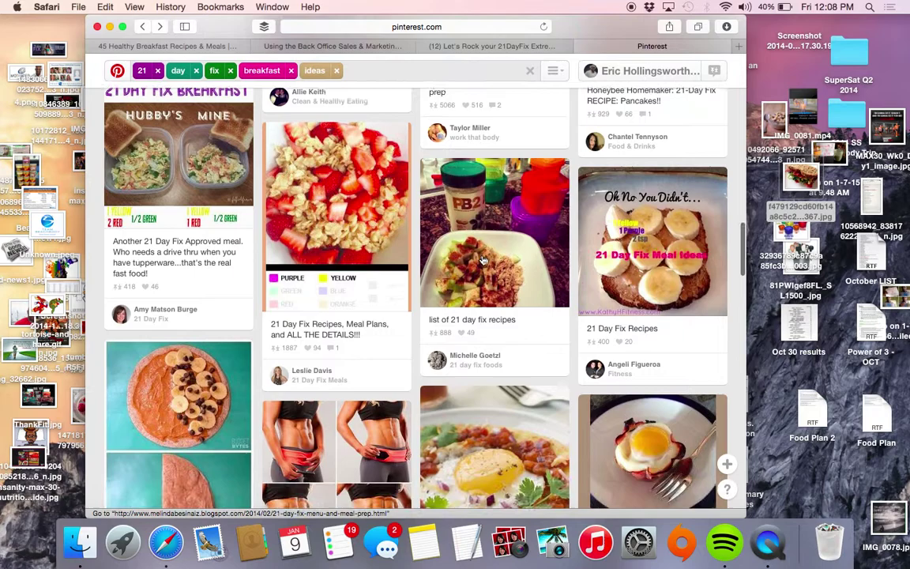
{"action": "scroll", "coordinate": [482, 255], "scroll_direction": "up", "scroll_amount": 1}
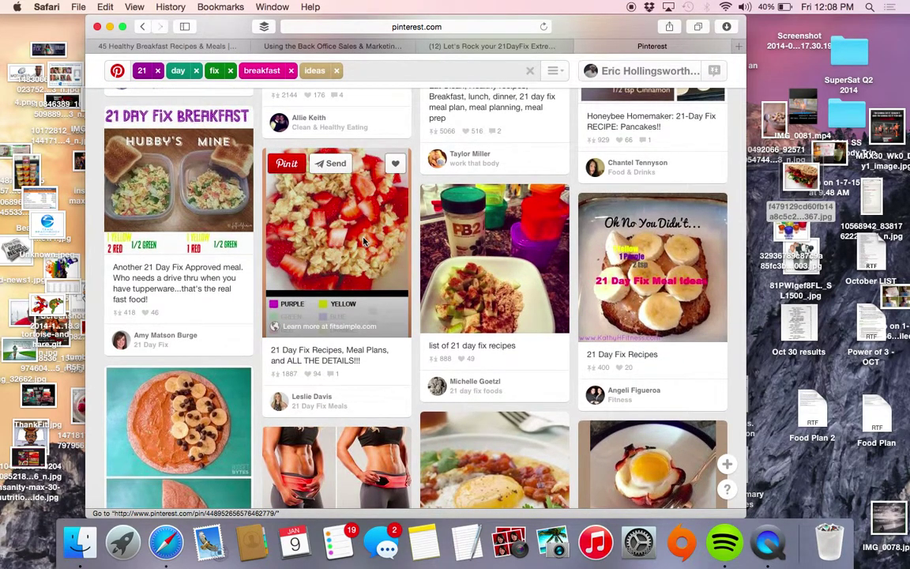
{"action": "left_click", "coordinate": [328, 216]}
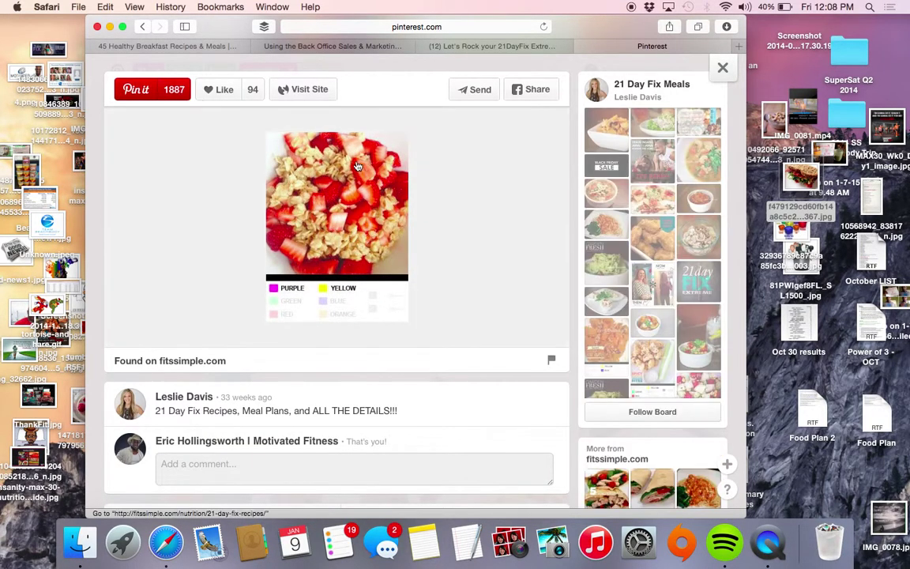
{"action": "left_click", "coordinate": [135, 90]}
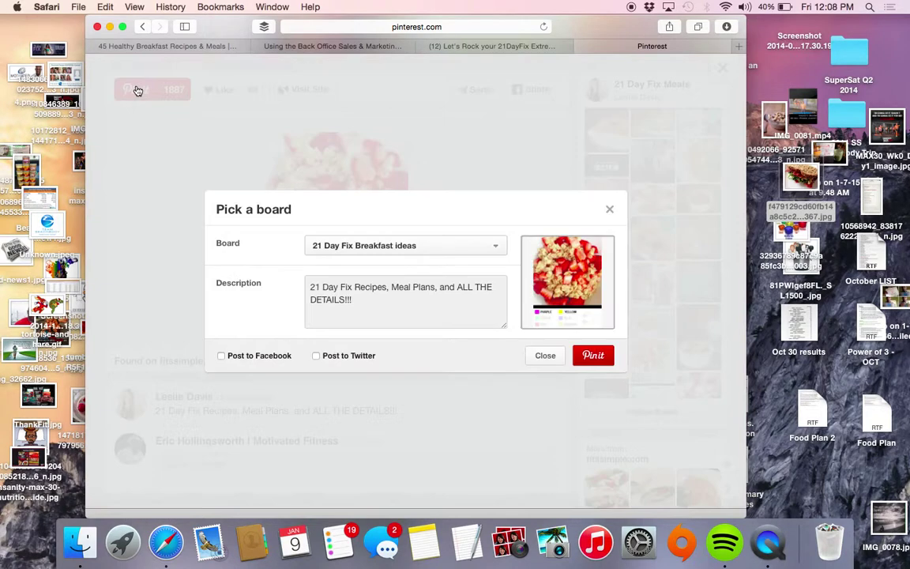
{"action": "left_click", "coordinate": [597, 357]}
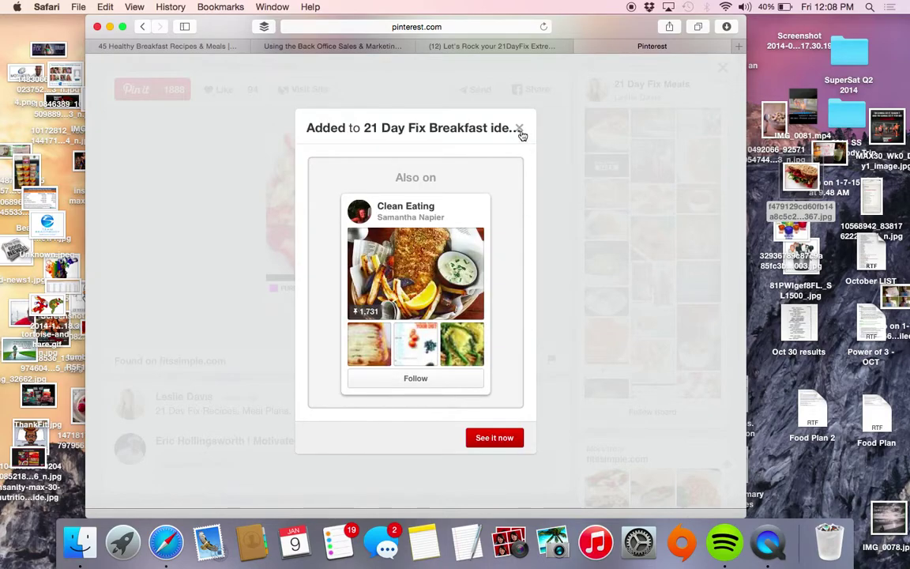
{"action": "left_click", "coordinate": [520, 129]}
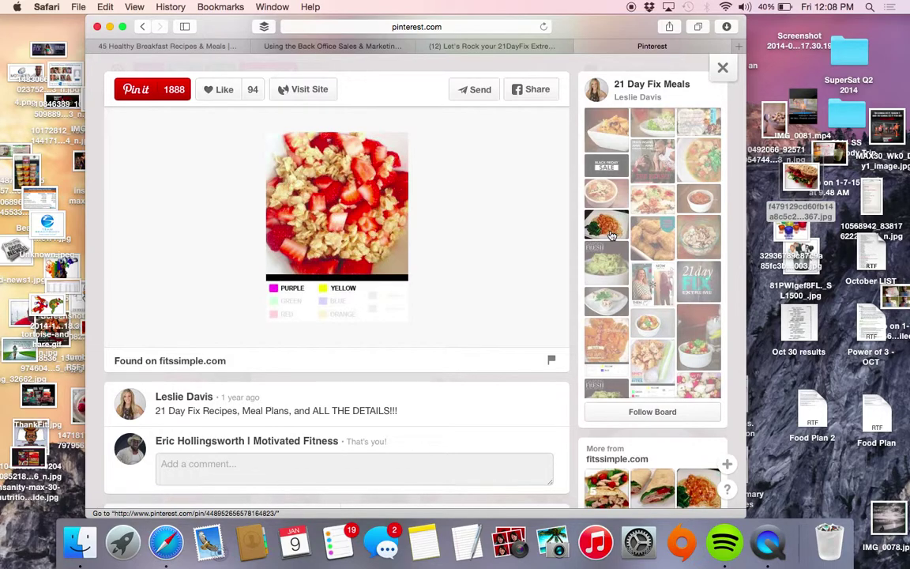
Pin the Huevos Rancheros recipe to 21 Day Fix Breakfast ideas and return to the results.
{"action": "left_click", "coordinate": [722, 67]}
{"action": "scroll", "coordinate": [472, 213], "scroll_direction": "down", "scroll_amount": 4}
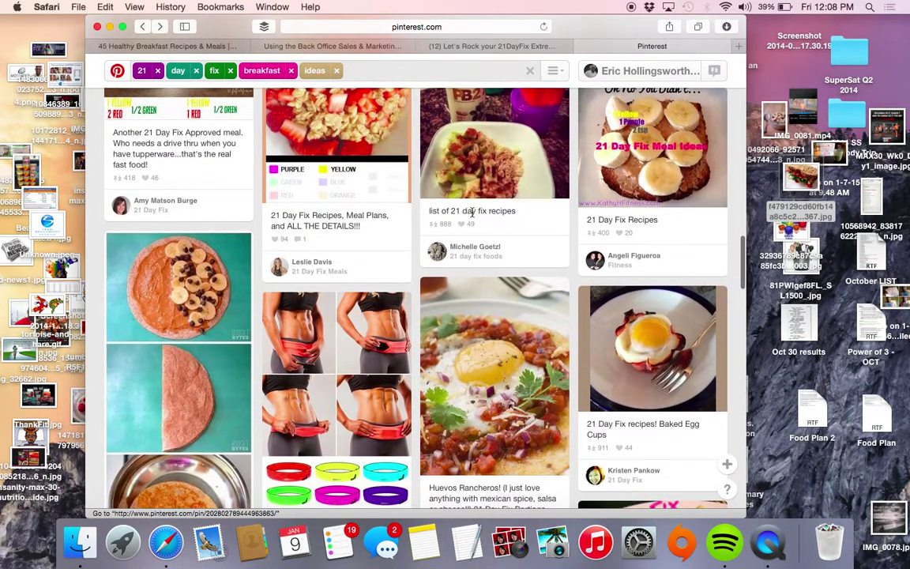
{"action": "left_click", "coordinate": [481, 346]}
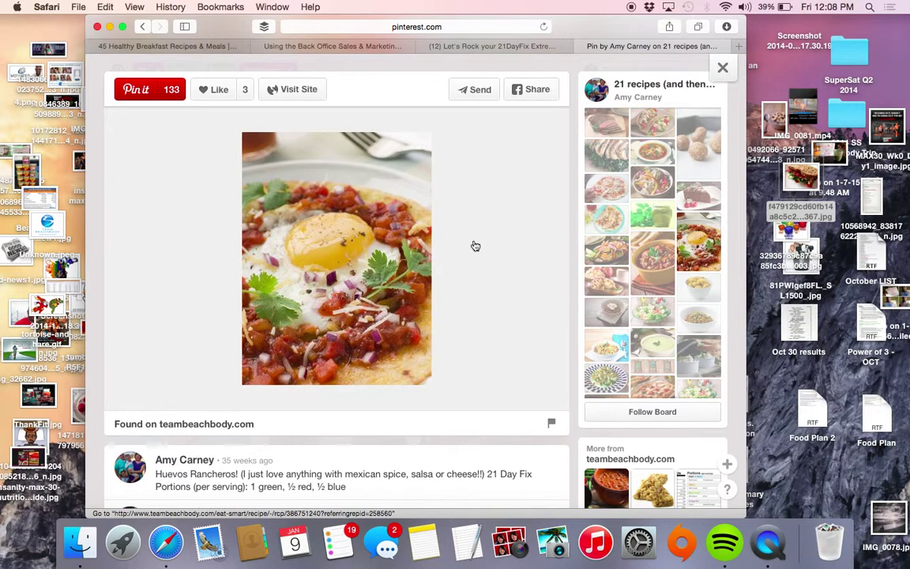
{"action": "left_click", "coordinate": [129, 90]}
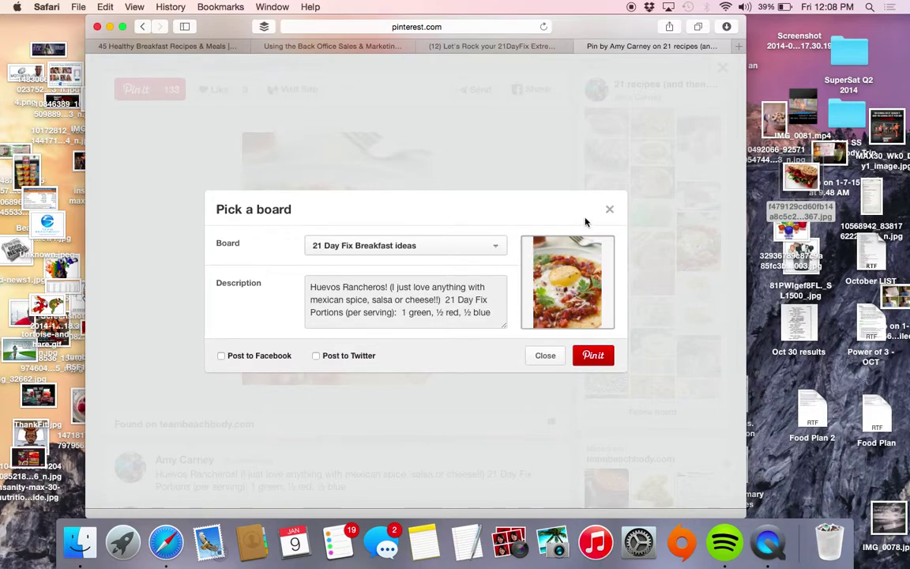
{"action": "left_click", "coordinate": [589, 362]}
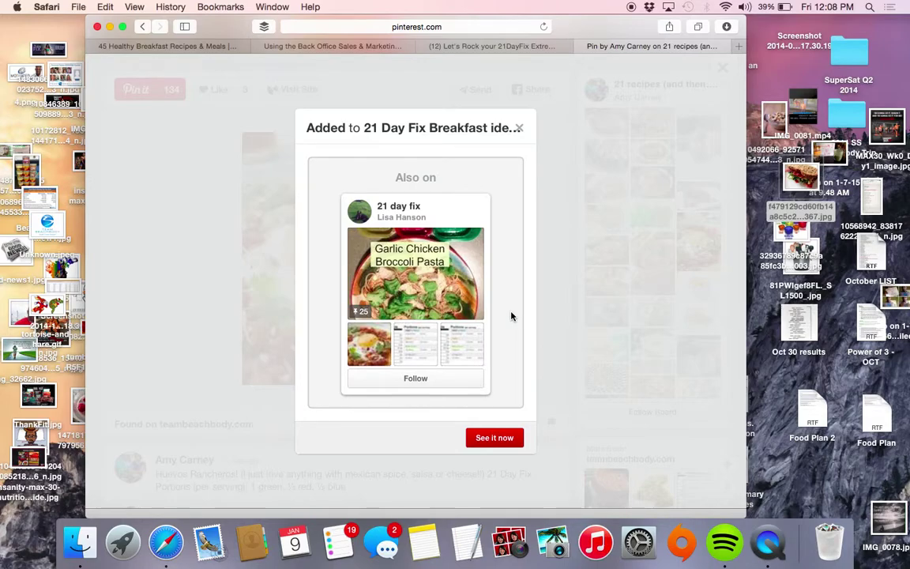
{"action": "left_click", "coordinate": [520, 128]}
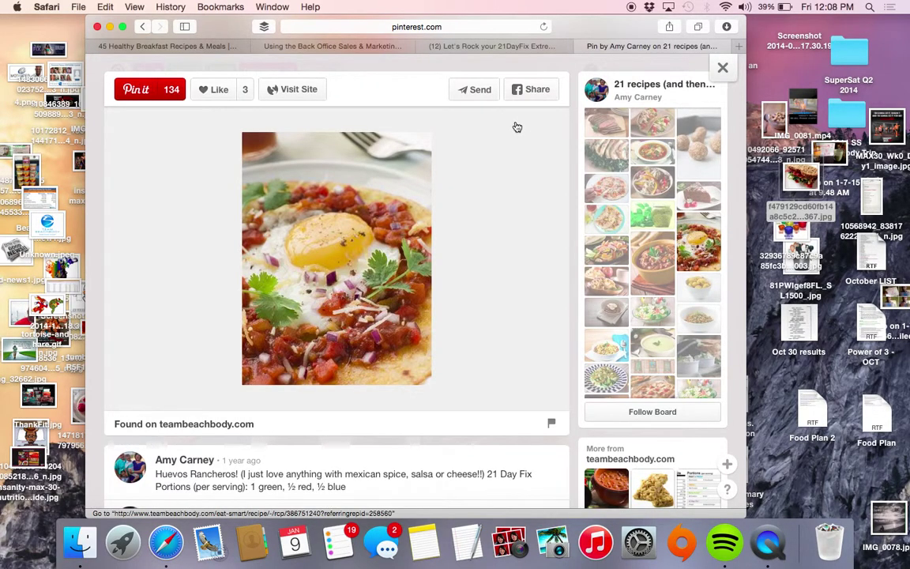
{"action": "left_click", "coordinate": [723, 68]}
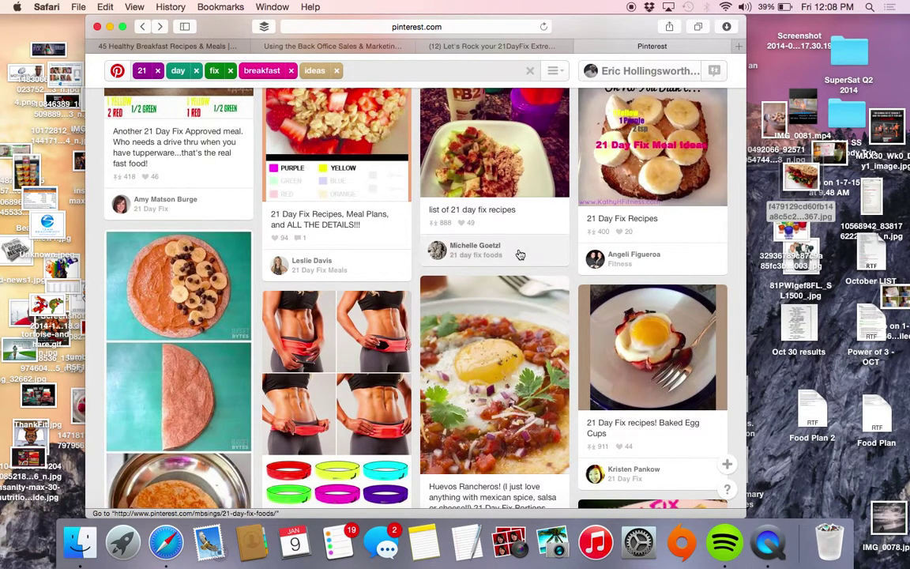
{"action": "scroll", "coordinate": [518, 254], "scroll_direction": "down", "scroll_amount": 5}
Open the 21 Day Fix Breakfast ideas board from your profile, reload it and go full screen.
{"action": "left_click", "coordinate": [636, 71]}
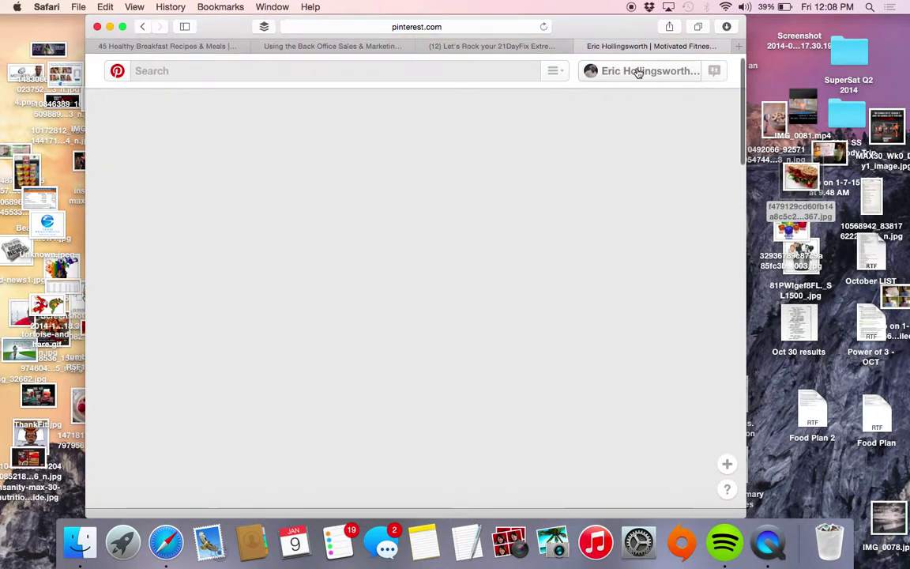
{"action": "scroll", "coordinate": [464, 263], "scroll_direction": "down", "scroll_amount": 1}
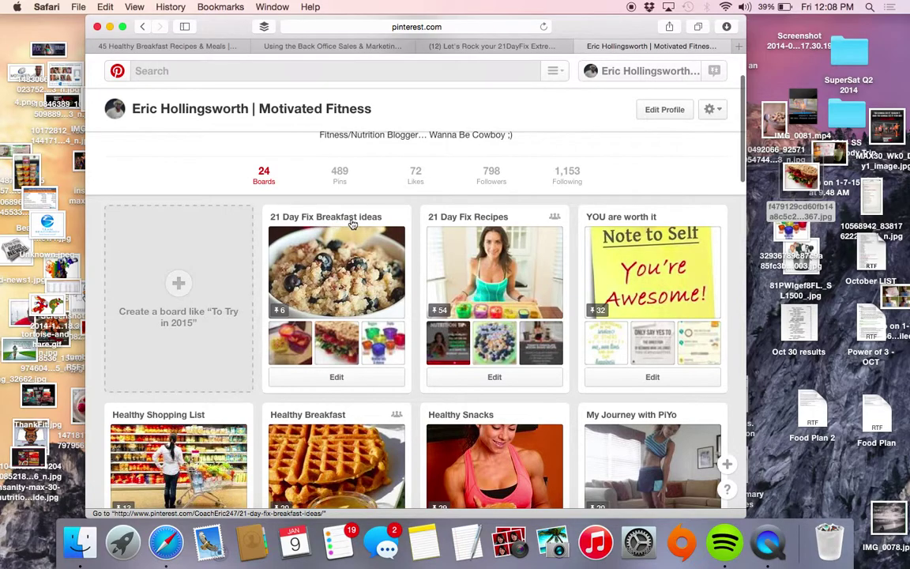
{"action": "left_click", "coordinate": [321, 229]}
{"action": "scroll", "coordinate": [338, 285], "scroll_direction": "down", "scroll_amount": 3}
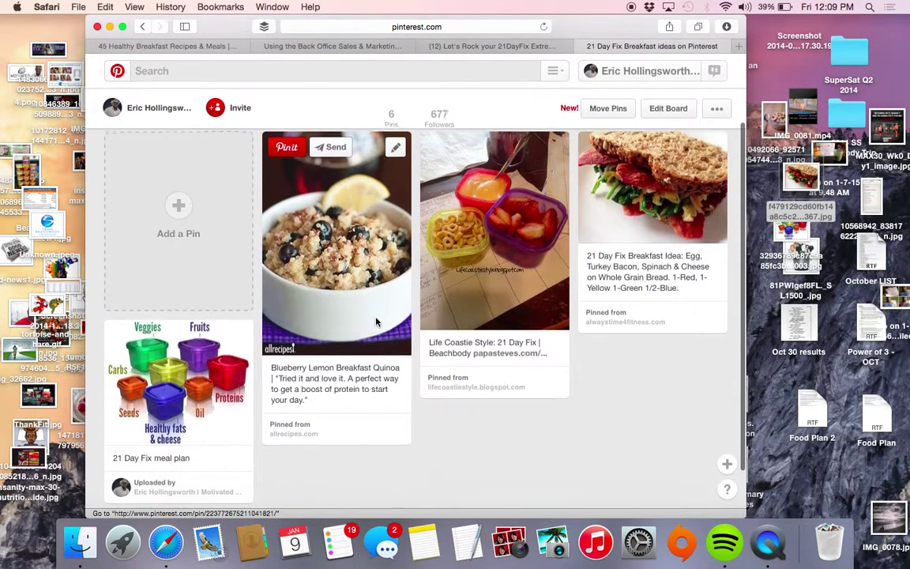
{"action": "scroll", "coordinate": [374, 319], "scroll_direction": "up", "scroll_amount": 3}
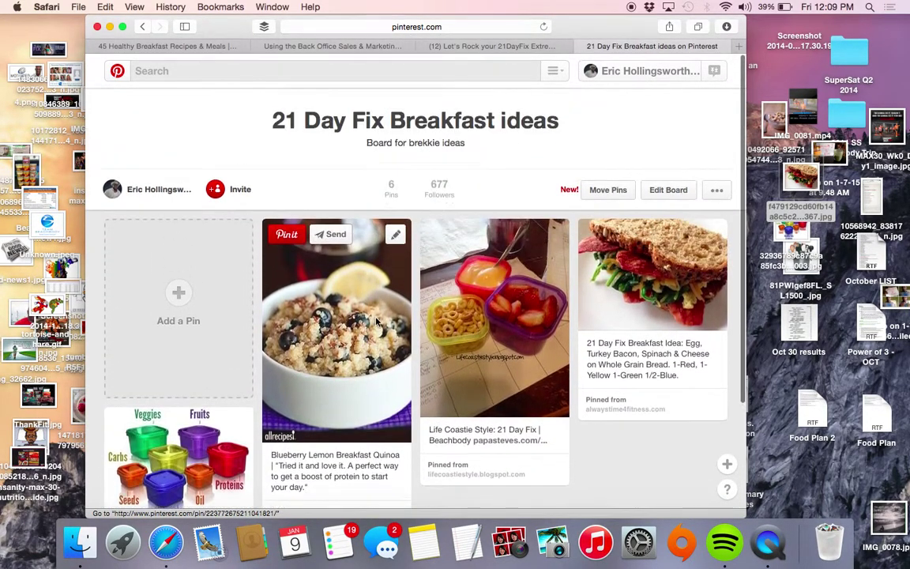
{"action": "left_click", "coordinate": [544, 26]}
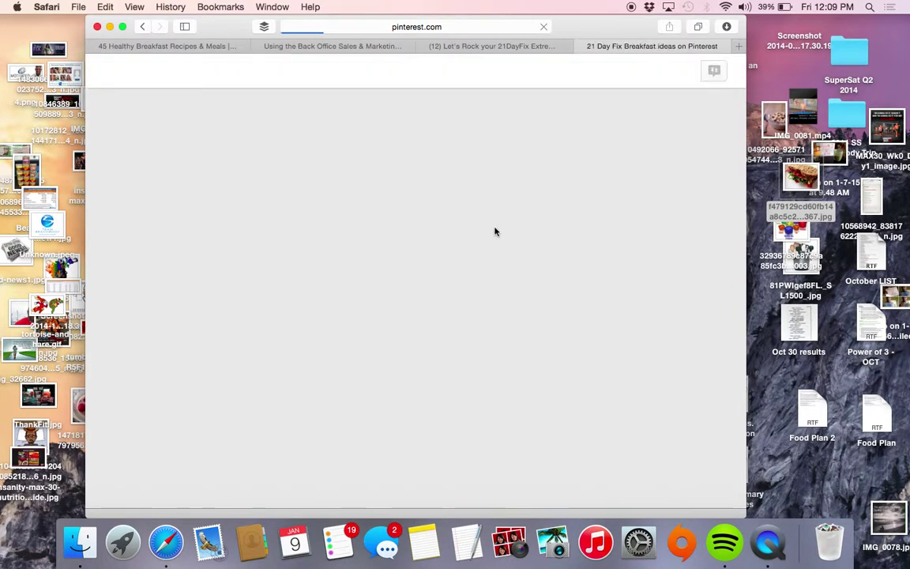
{"action": "scroll", "coordinate": [496, 231], "scroll_direction": "down", "scroll_amount": 5}
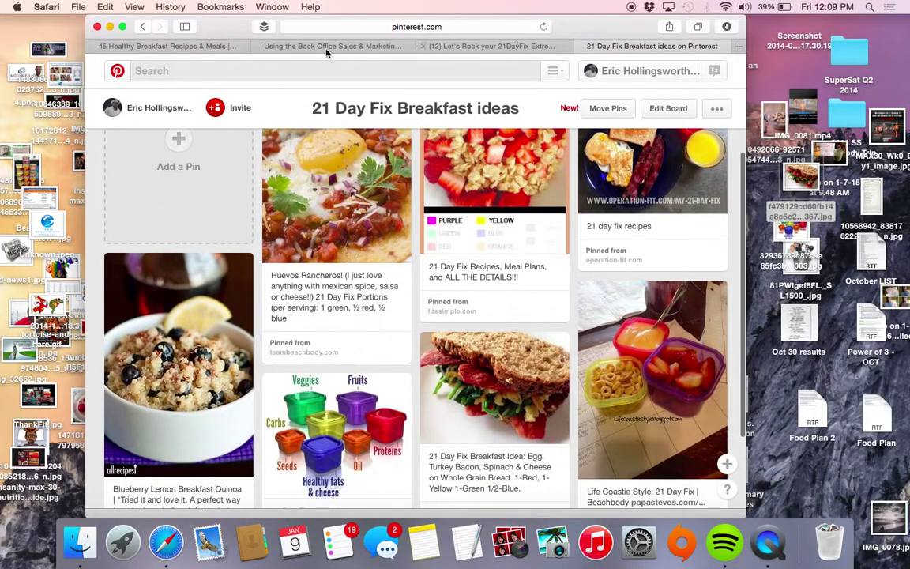
{"action": "left_click", "coordinate": [124, 28]}
{"action": "scroll", "coordinate": [344, 342], "scroll_direction": "up", "scroll_amount": 4}
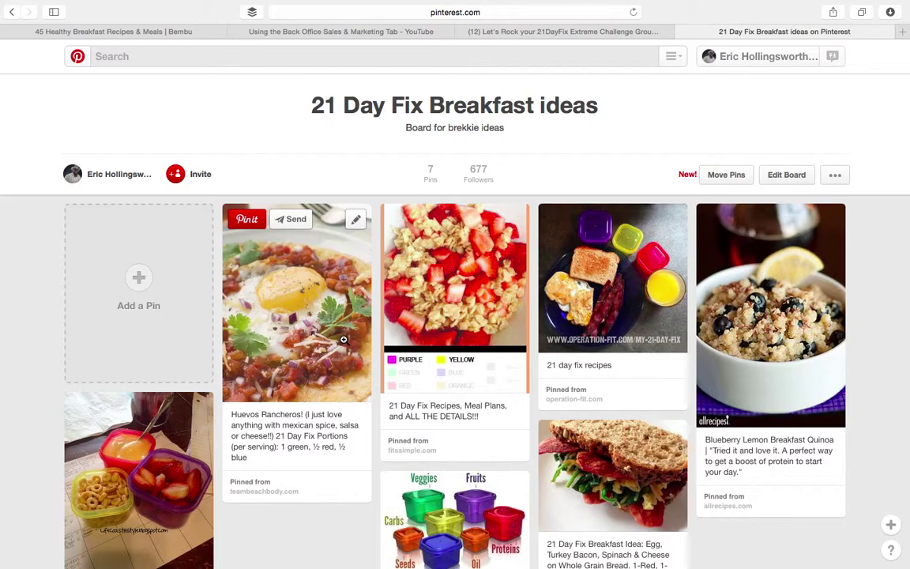
Open the board's Huevos Rancheros pin in close-up view.
{"action": "scroll", "coordinate": [344, 339], "scroll_direction": "down", "scroll_amount": 3}
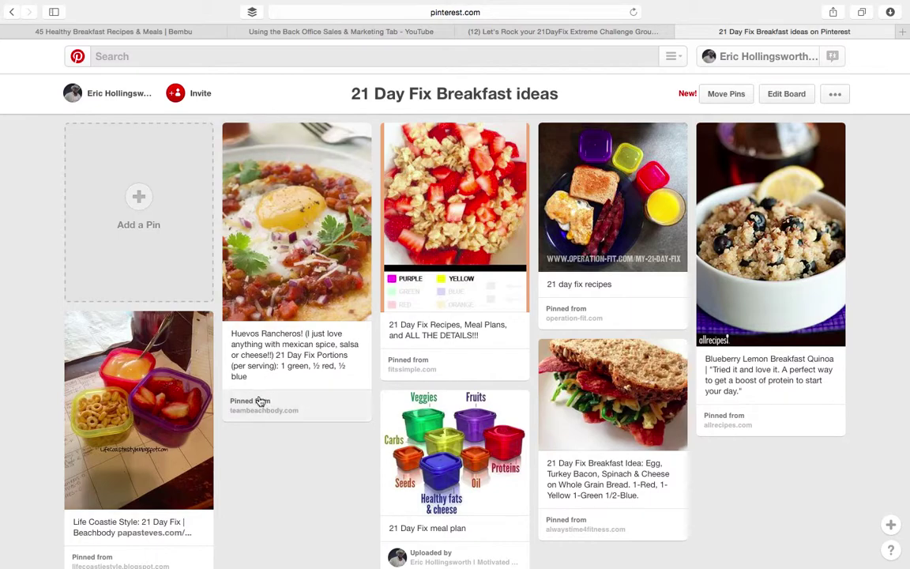
{"action": "left_click", "coordinate": [282, 257]}
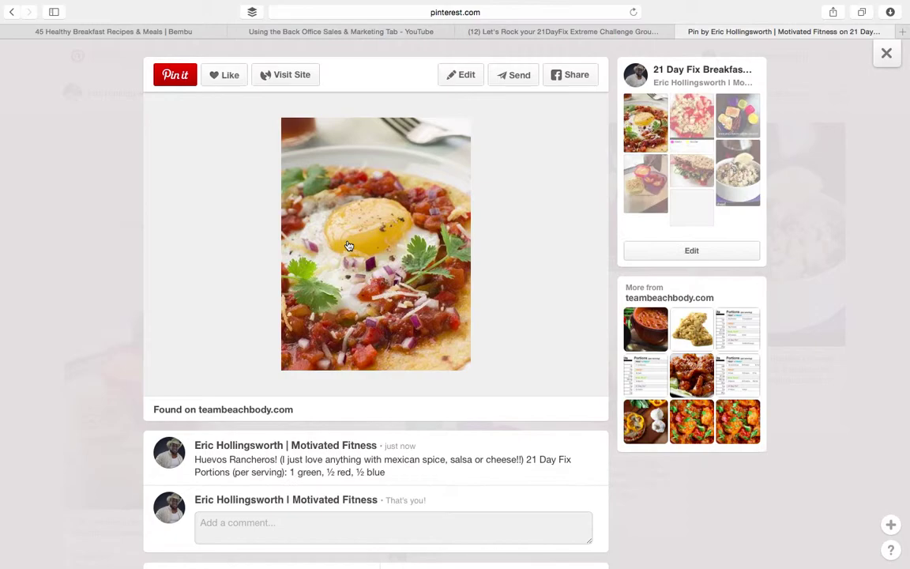
{"action": "mouse_move", "coordinate": [646, 3]}
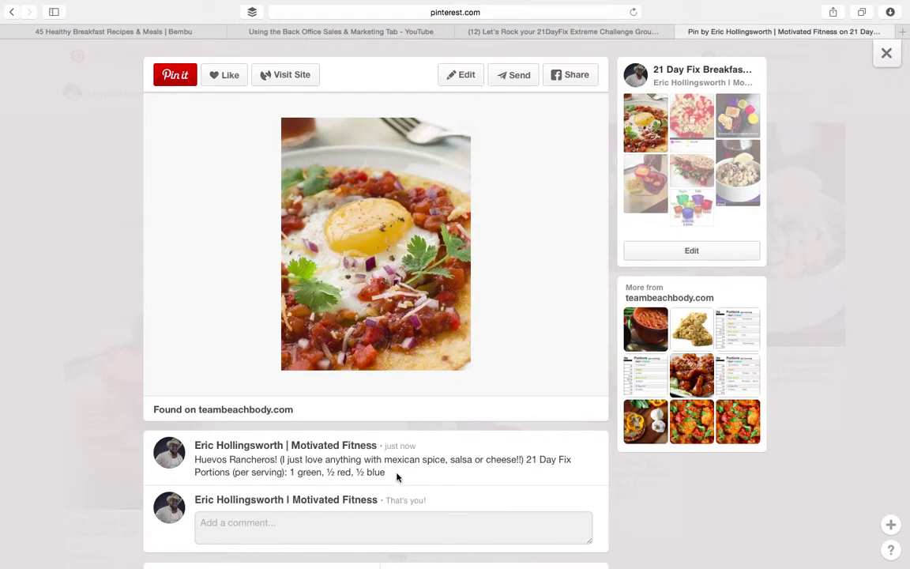
{"action": "mouse_move", "coordinate": [783, 3]}
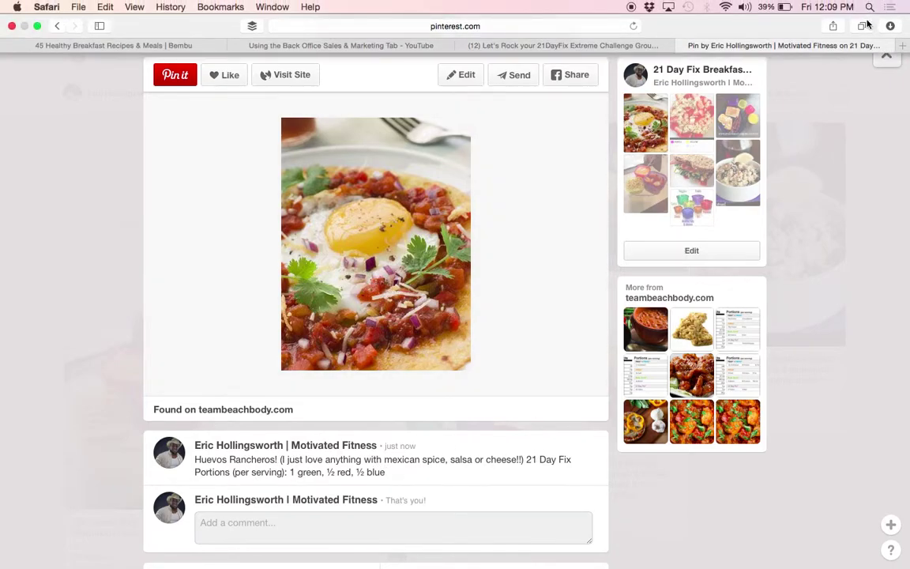
Exit full screen and save the Huevos Rancheros image to the desktop.
{"action": "left_click", "coordinate": [38, 26]}
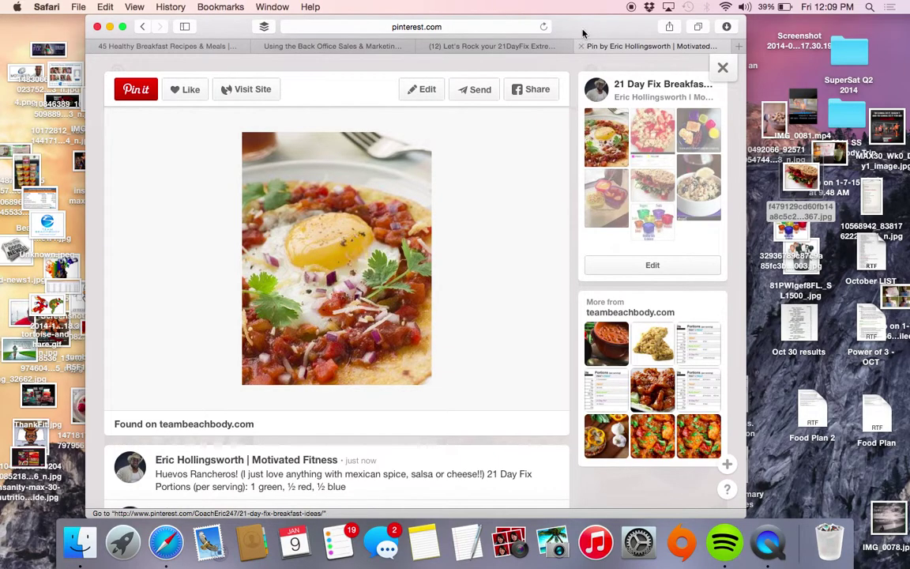
{"action": "left_click_drag", "start_coordinate": [583, 32], "coordinate": [489, 33]}
{"action": "left_click_drag", "start_coordinate": [253, 202], "coordinate": [718, 130]}
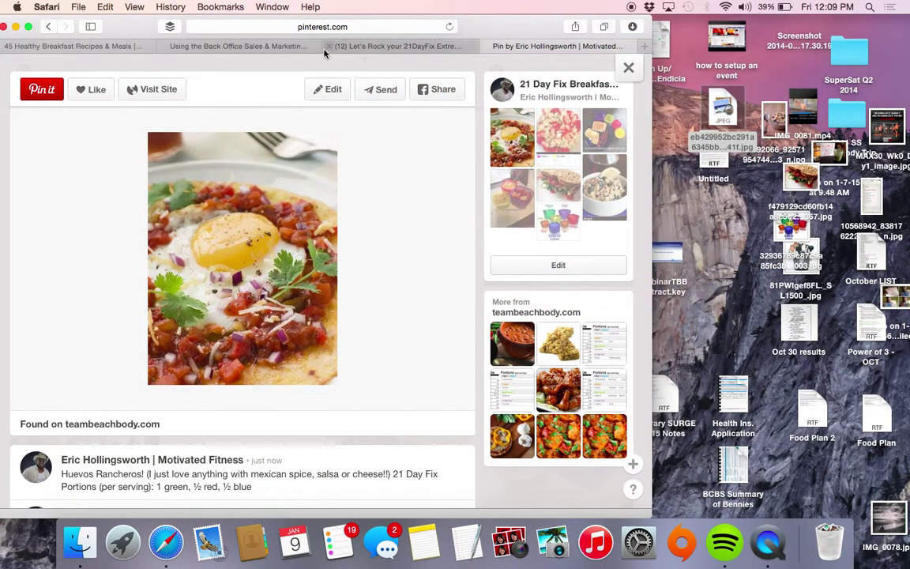
Switch to Facebook and act as the Motivated Fitness, LLC page.
{"action": "left_click", "coordinate": [226, 46]}
{"action": "left_click", "coordinate": [127, 46]}
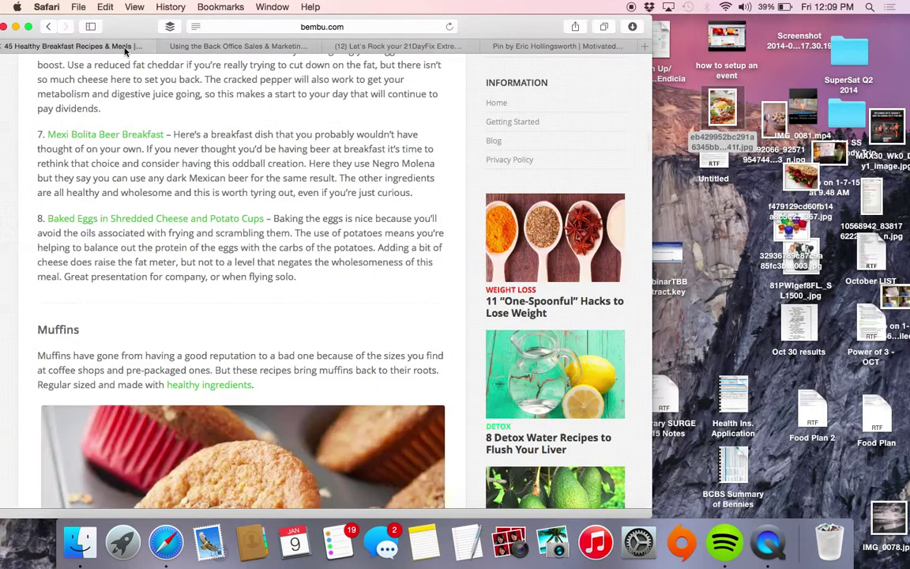
{"action": "left_click", "coordinate": [394, 47]}
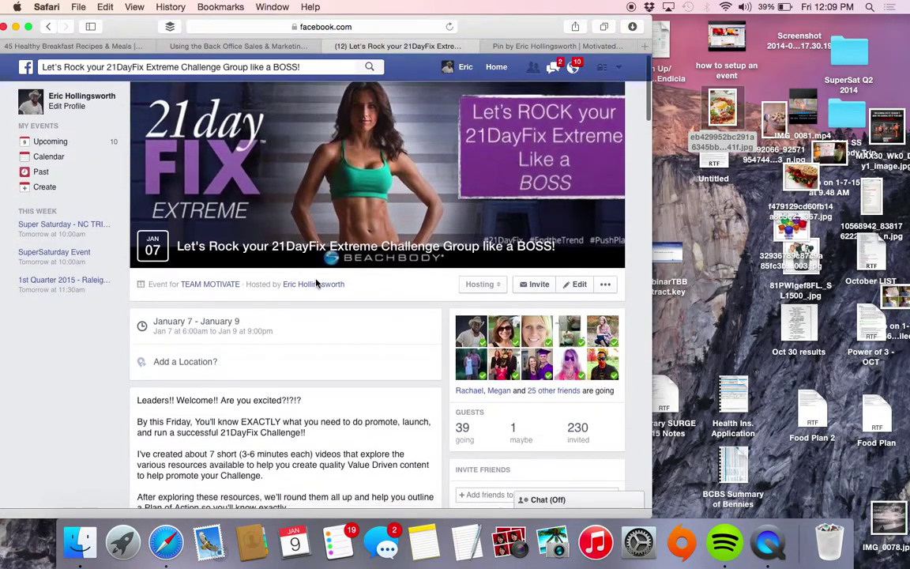
{"action": "left_click", "coordinate": [94, 96]}
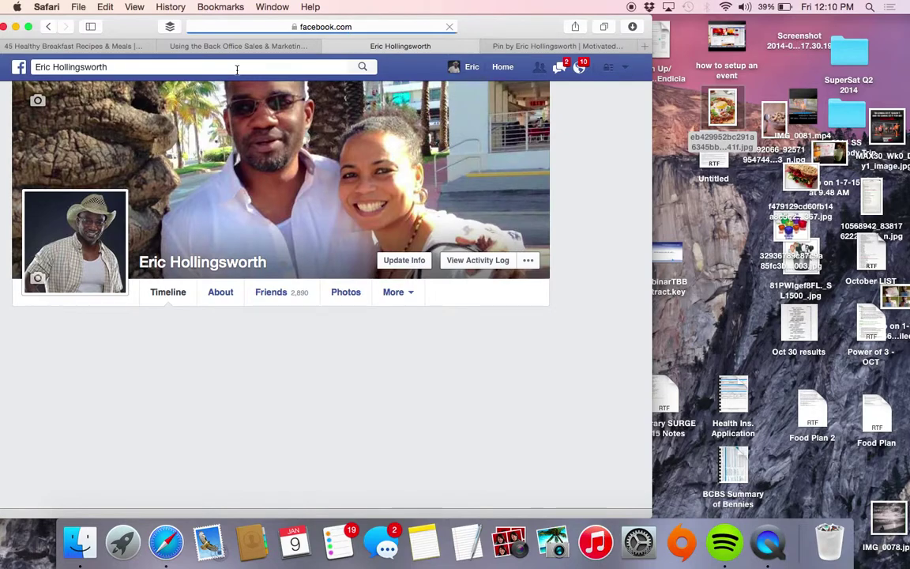
{"action": "left_click", "coordinate": [236, 69]}
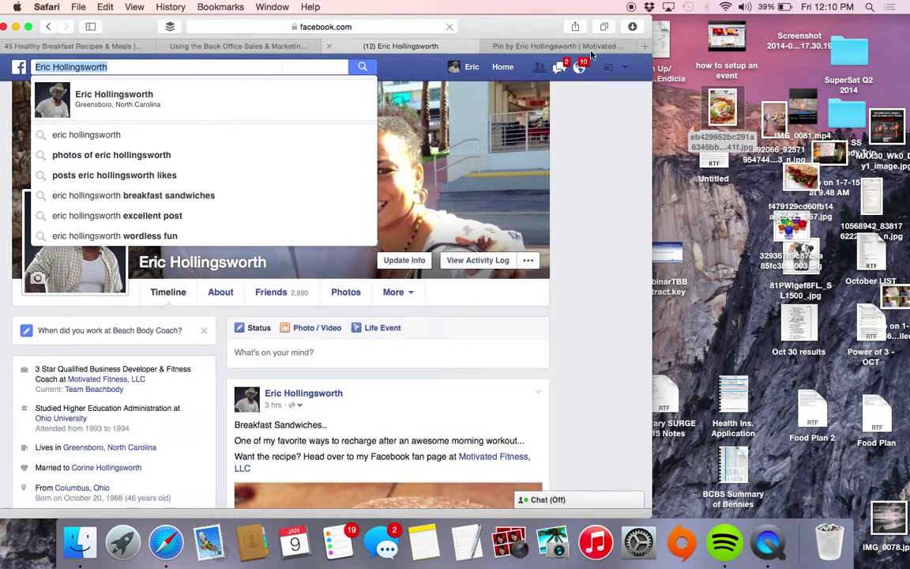
{"action": "left_click", "coordinate": [622, 69]}
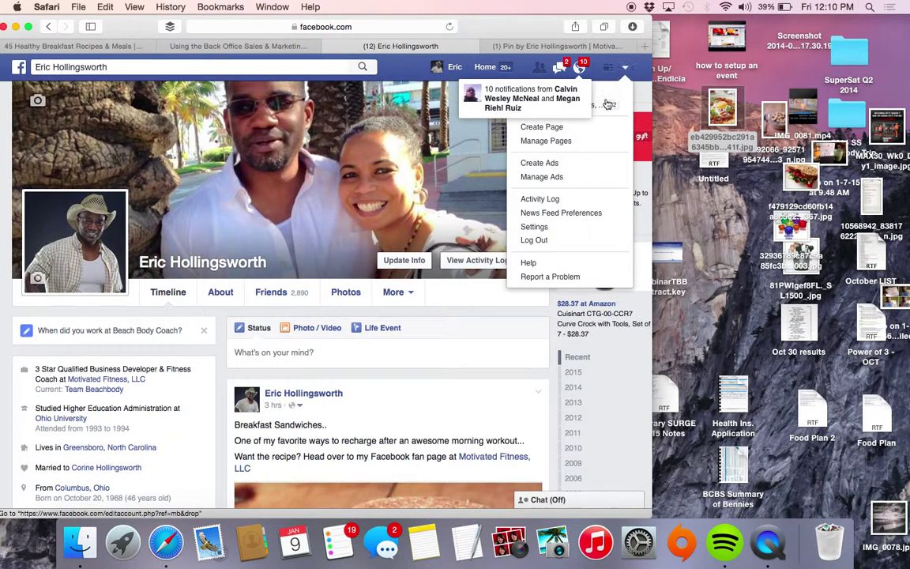
{"action": "left_click", "coordinate": [576, 105]}
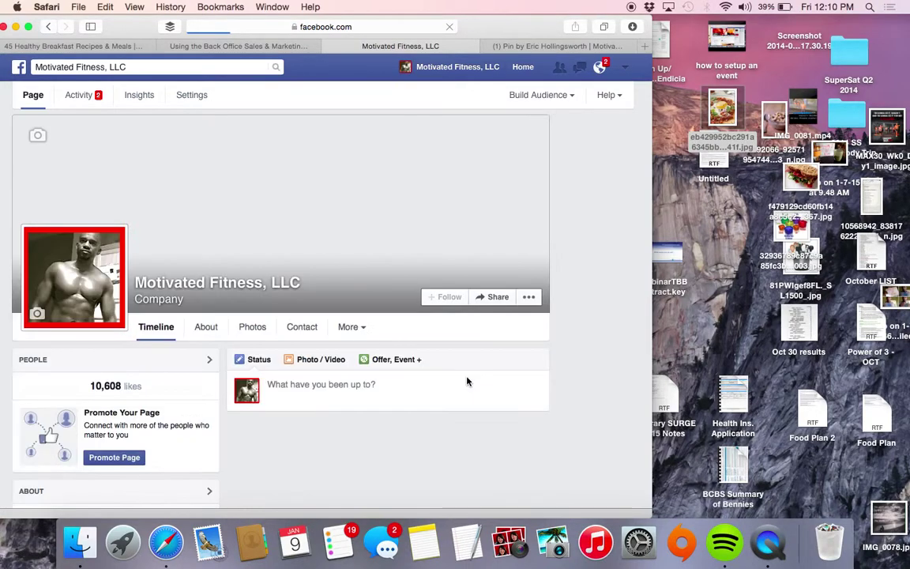
{"action": "scroll", "coordinate": [467, 380], "scroll_direction": "down", "scroll_amount": 3}
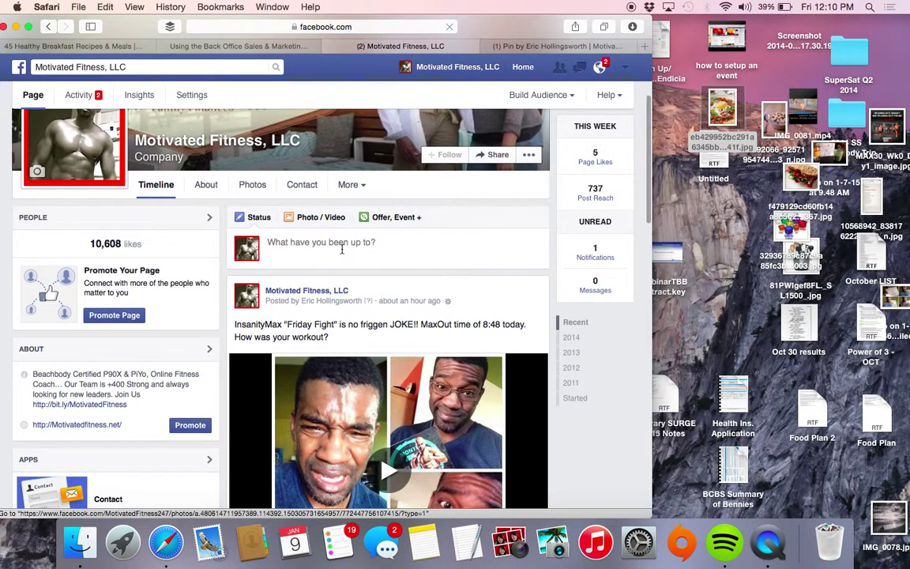
Write the page status 'awesome #21DayFixExtreme Breakfast idea!'.
{"action": "left_click", "coordinate": [352, 271]}
{"action": "type", "text": "awesome BReak"}
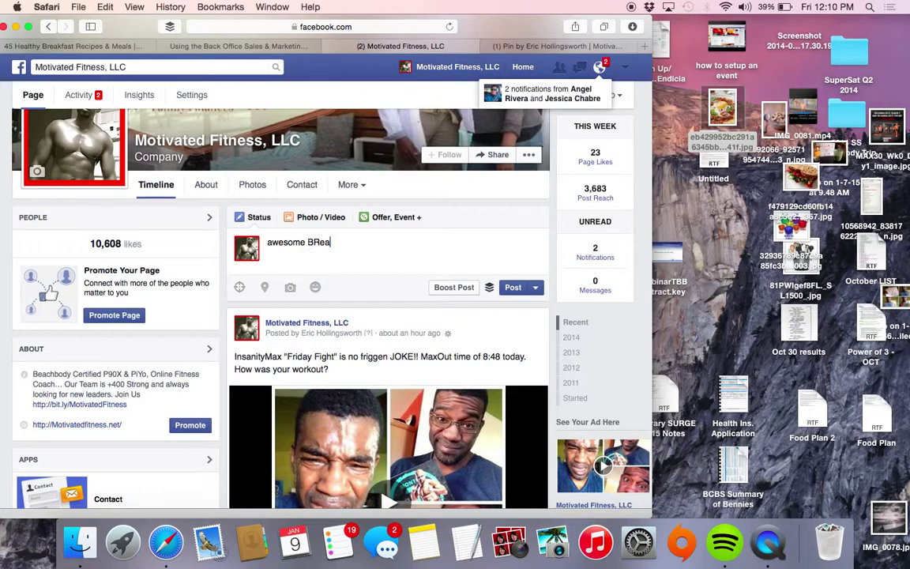
{"action": "key", "text": "BackSpace"}
{"action": "key", "text": "BackSpace"}
{"action": "key", "text": "BackSpace"}
{"action": "key", "text": "BackSpace"}
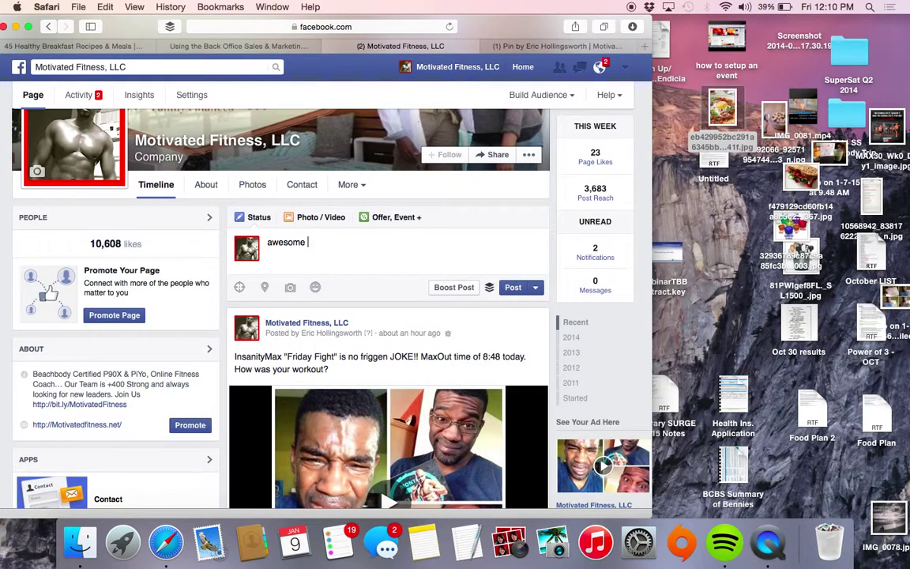
{"action": "type", "text": "#21D"}
{"action": "key", "text": "BackSpace"}
{"action": "key", "text": "BackSpace"}
{"action": "type", "text": "FixBre"}
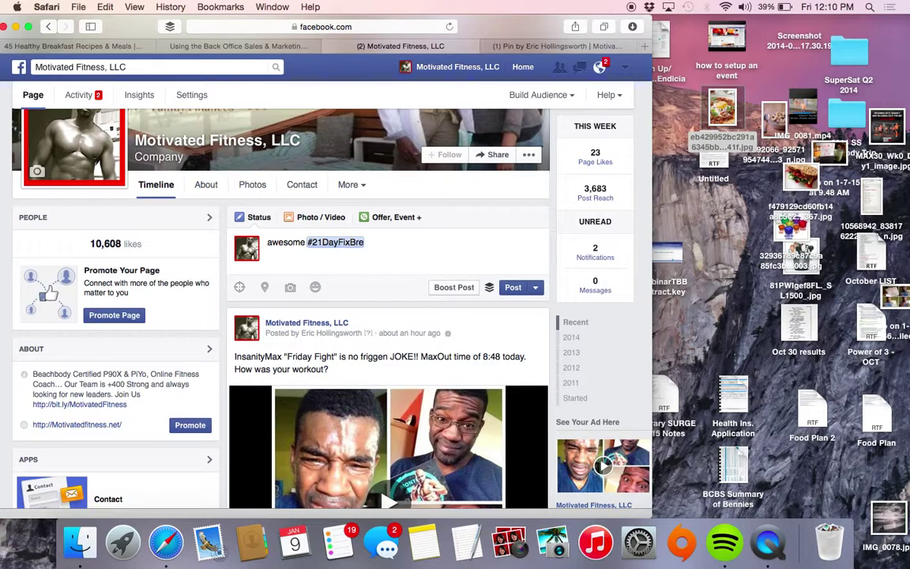
{"action": "key", "text": "BackSpace"}
{"action": "key", "text": "BackSpace"}
{"action": "key", "text": "BackSpace"}
{"action": "type", "text": "Extreme Breakast"}
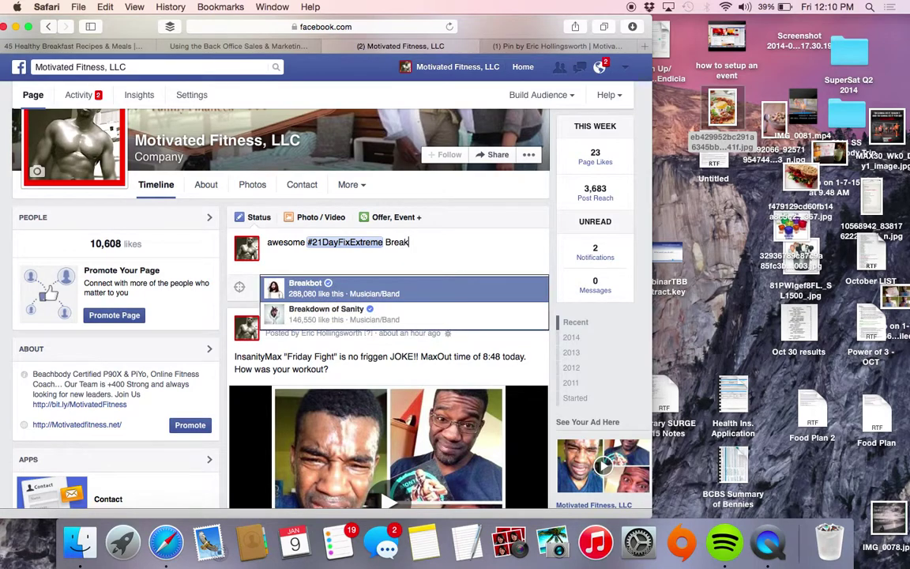
{"action": "key", "text": "BackSpace"}
{"action": "key", "text": "BackSpace"}
{"action": "key", "text": "BackSpace"}
{"action": "type", "text": "fast"}
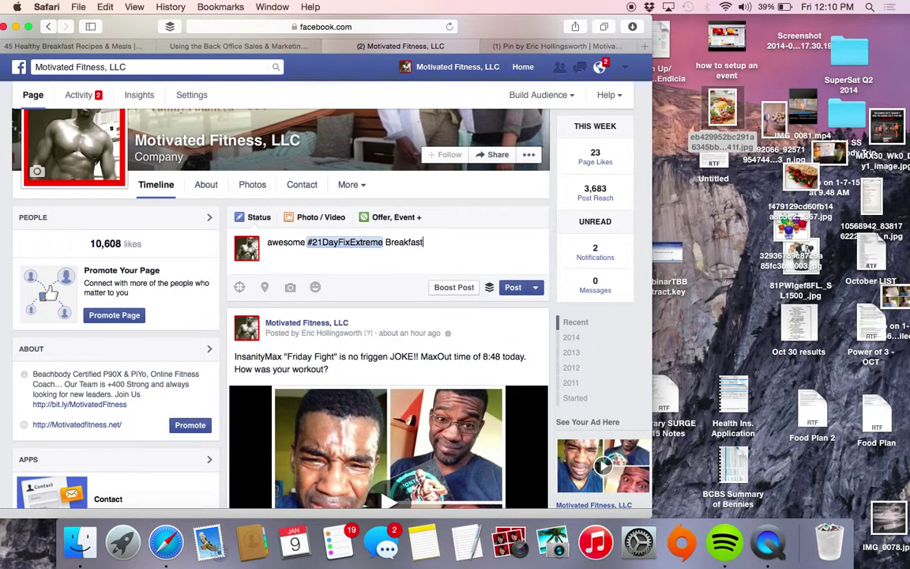
{"action": "type", "text": " idea!"}
Attach the saved Huevos Rancheros photo to the status.
{"action": "left_click", "coordinate": [290, 286]}
{"action": "left_click_drag", "start_coordinate": [717, 136], "coordinate": [553, 371]}
{"action": "left_click", "coordinate": [663, 505]}
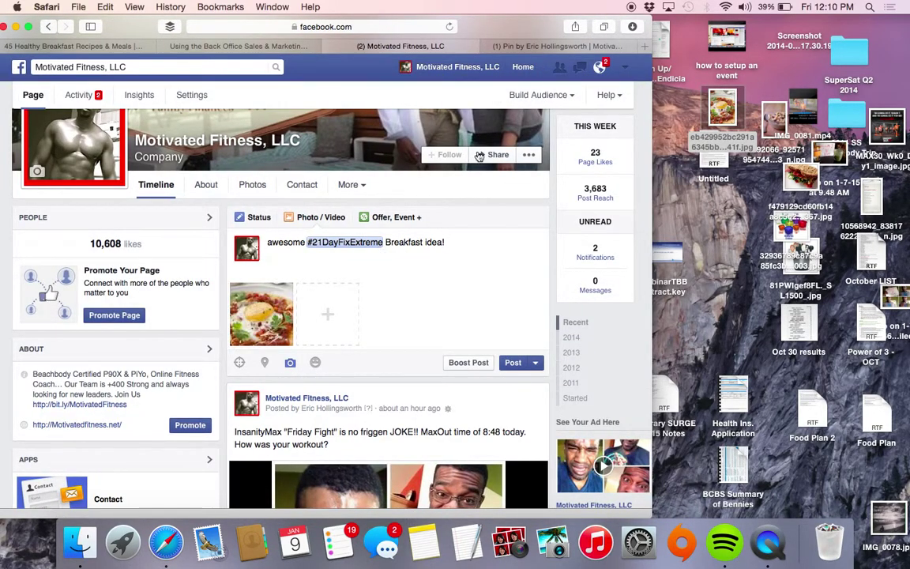
Copy the Huevos Rancheros pin description and paste it into the Facebook draft.
{"action": "left_click", "coordinate": [555, 46]}
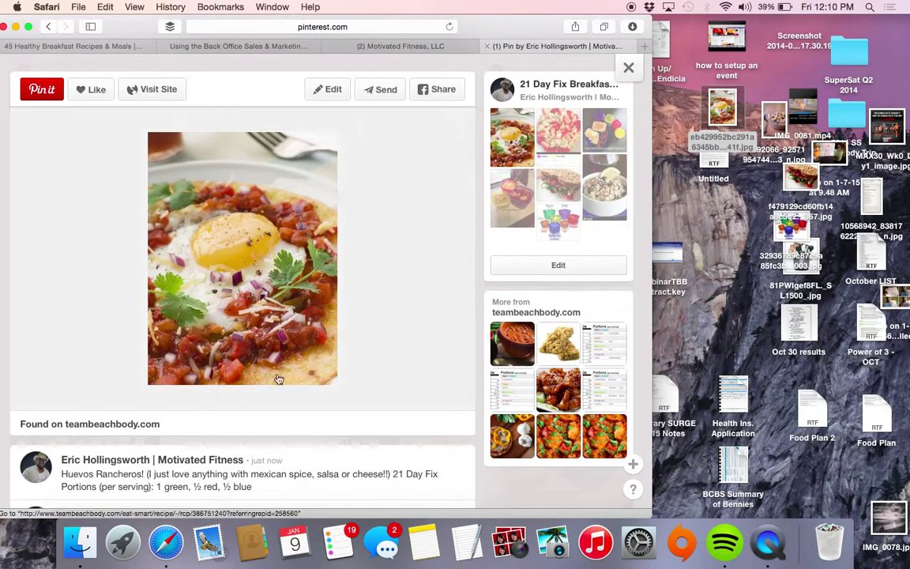
{"action": "left_click_drag", "start_coordinate": [254, 489], "coordinate": [56, 477]}
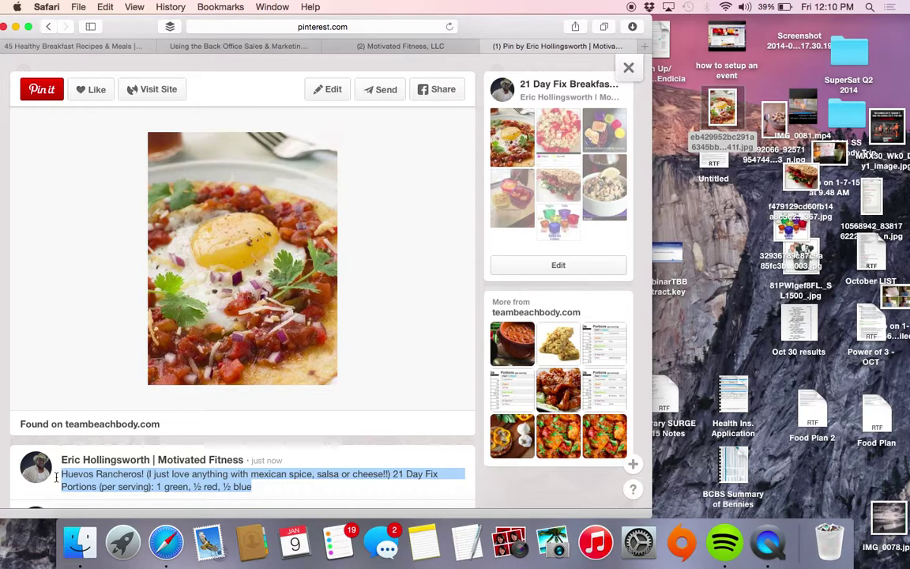
{"action": "key", "text": "super+c"}
{"action": "left_click", "coordinate": [400, 48]}
{"action": "key", "text": "super+v"}
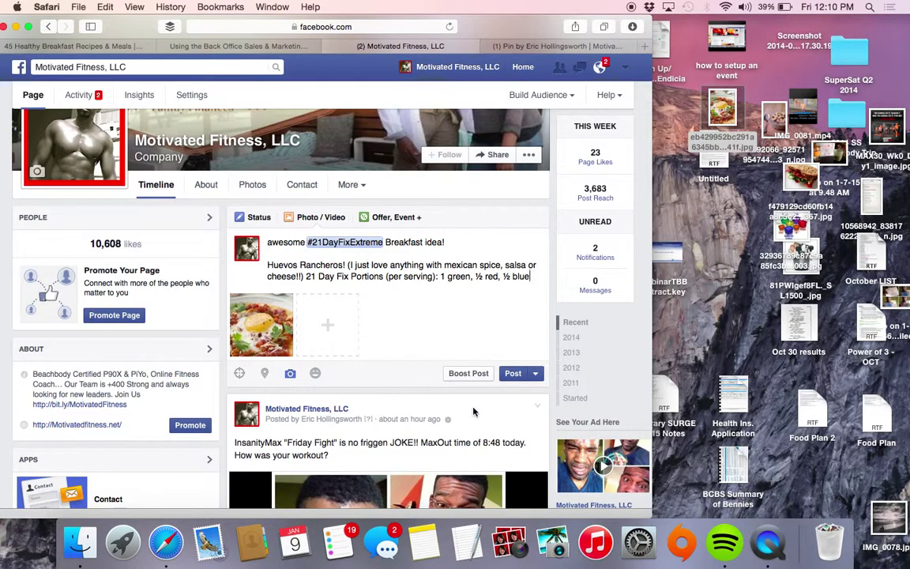
Schedule the post for January 10, 2015 at 6:21 AM.
{"action": "left_click", "coordinate": [536, 373]}
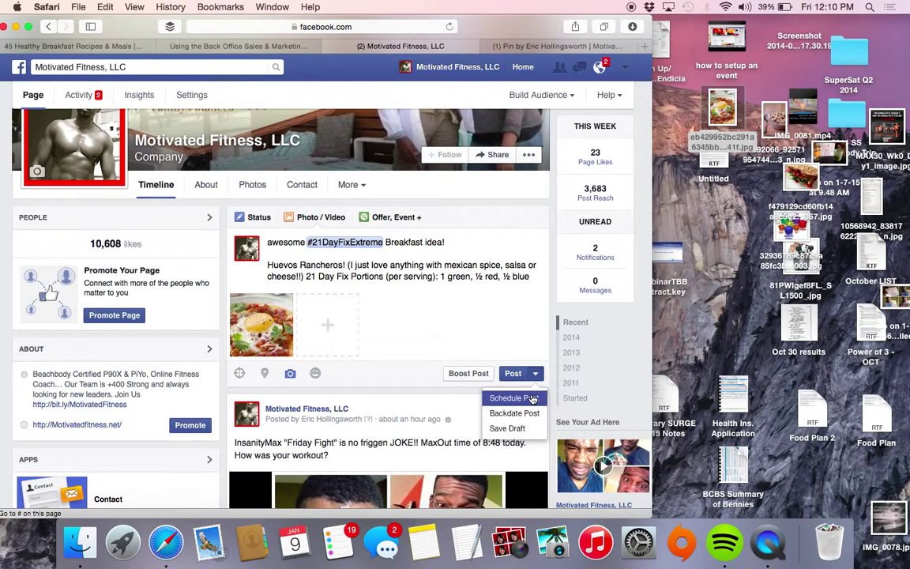
{"action": "left_click", "coordinate": [525, 398]}
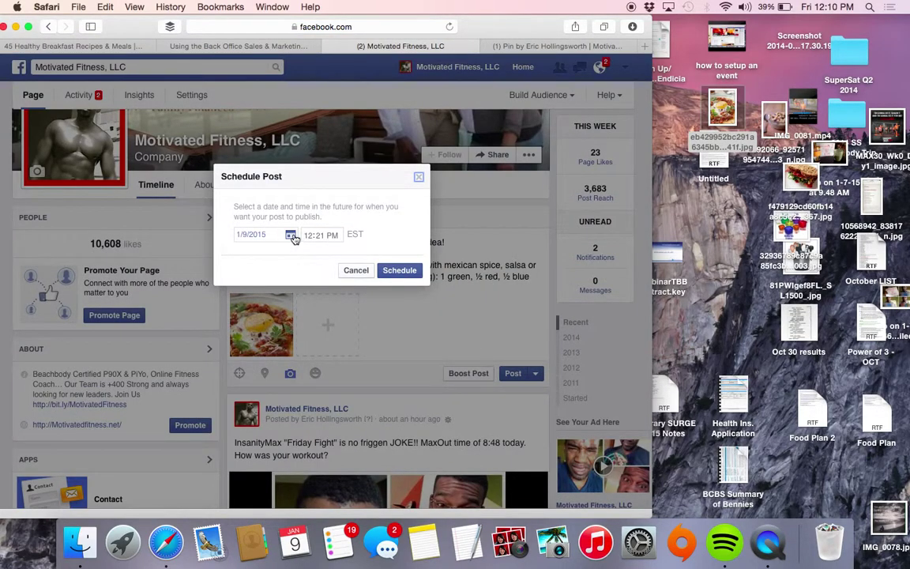
{"action": "left_click", "coordinate": [291, 237]}
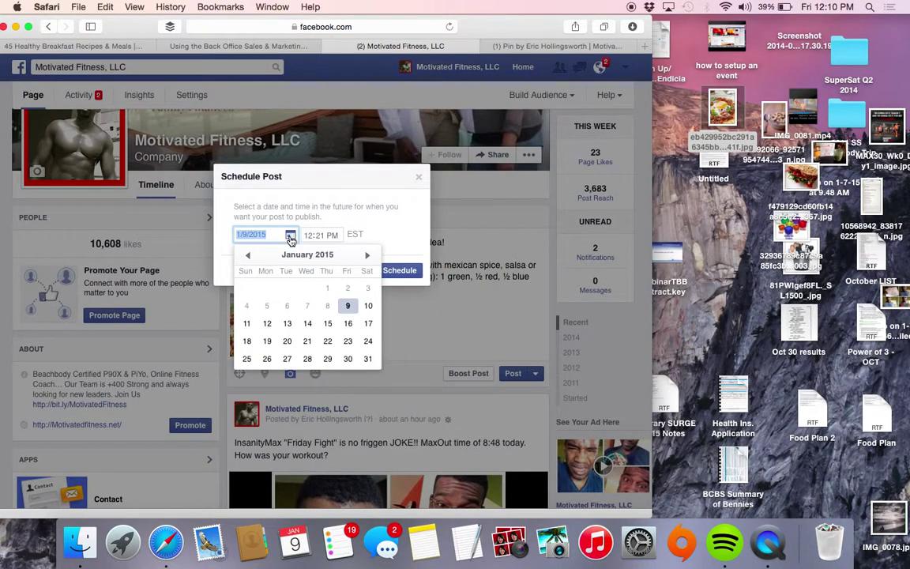
{"action": "left_click", "coordinate": [368, 305]}
{"action": "left_click", "coordinate": [335, 235]}
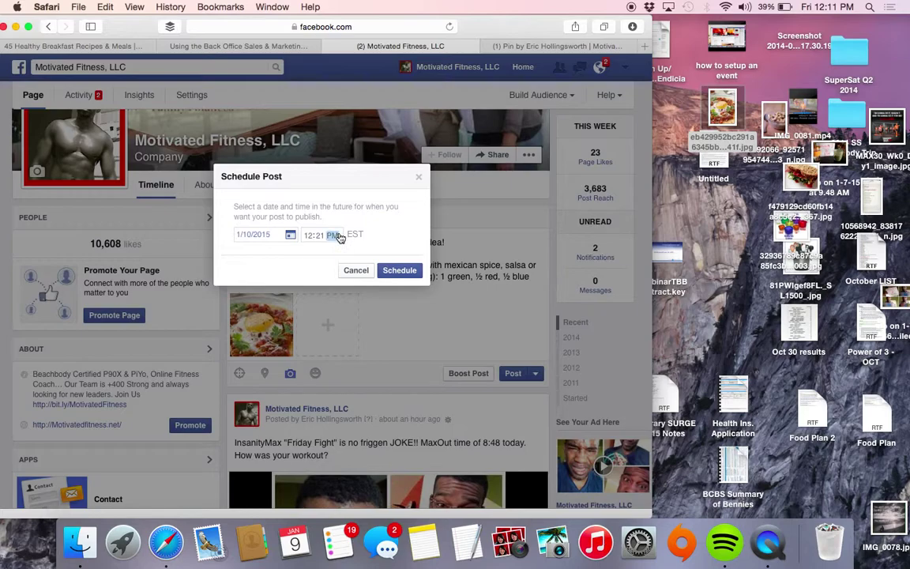
{"action": "key", "text": "a"}
{"action": "left_click", "coordinate": [310, 236]}
{"action": "type", "text": "6"}
{"action": "left_click", "coordinate": [399, 271]}
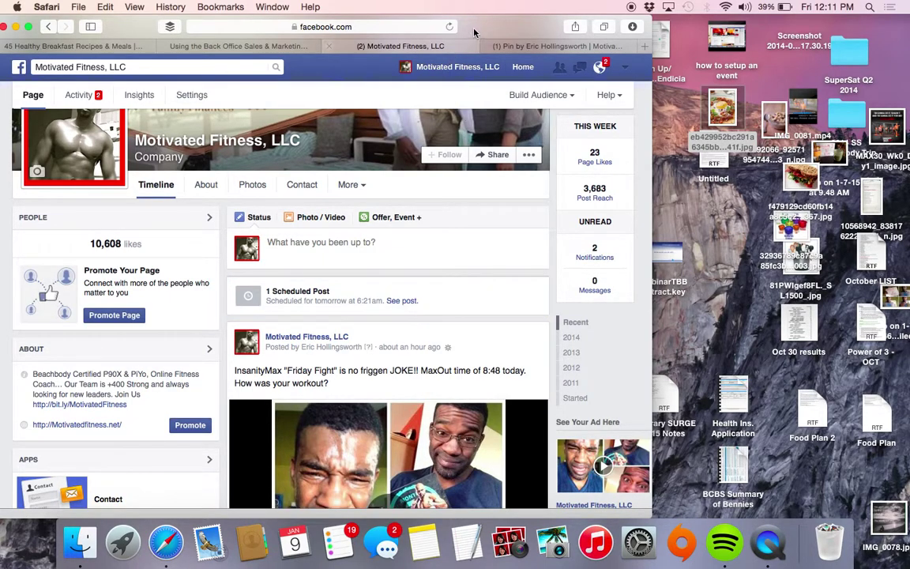
Close the pin close-up to return to the breakfast board and scroll back to its top.
{"action": "left_click_drag", "start_coordinate": [473, 32], "coordinate": [549, 33]}
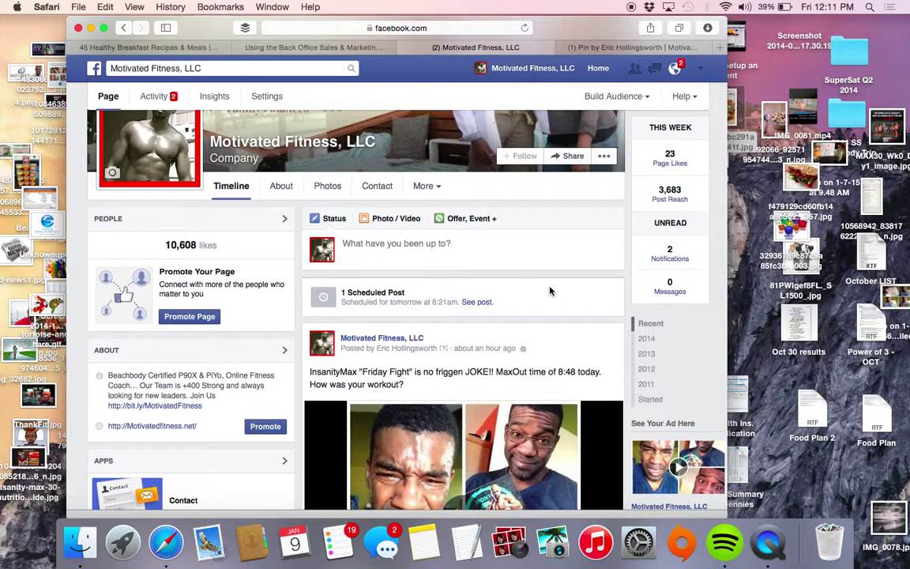
{"action": "left_click", "coordinate": [632, 48]}
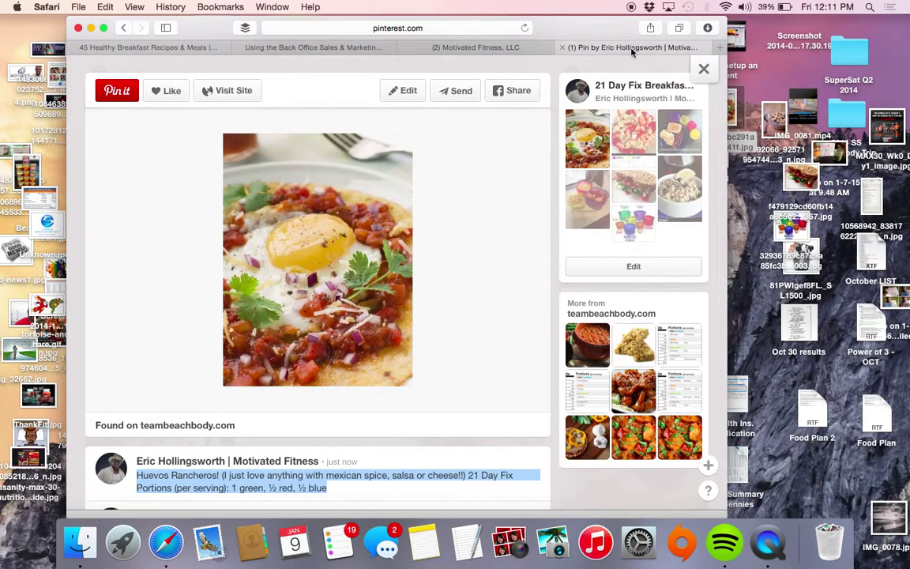
{"action": "left_click", "coordinate": [702, 69]}
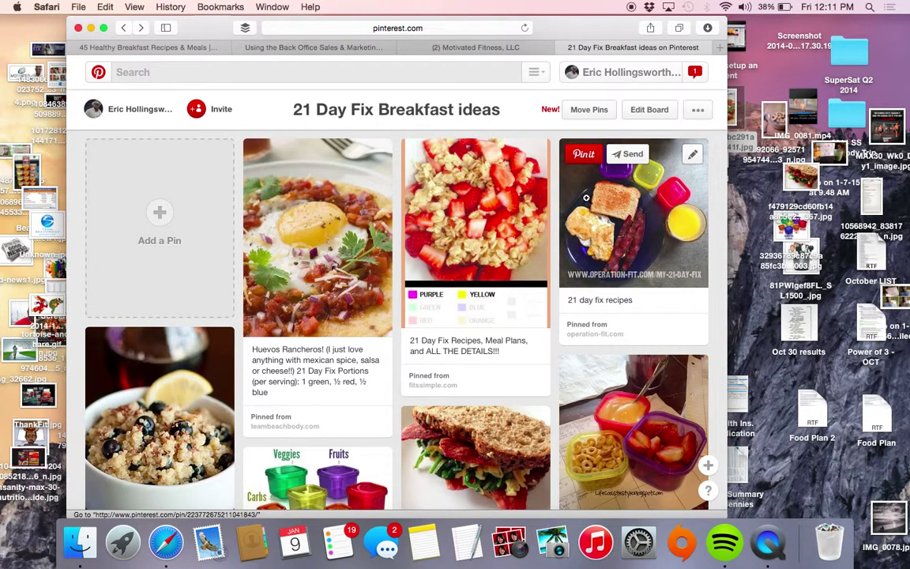
{"action": "scroll", "coordinate": [587, 198], "scroll_direction": "down", "scroll_amount": 5}
{"action": "scroll", "coordinate": [499, 305], "scroll_direction": "up", "scroll_amount": 7}
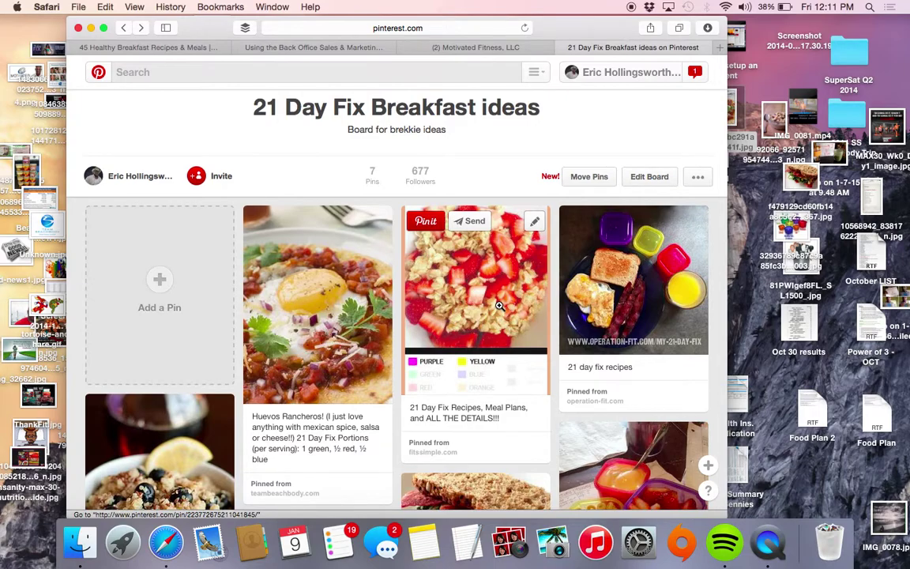
{"action": "scroll", "coordinate": [499, 305], "scroll_direction": "up", "scroll_amount": 1}
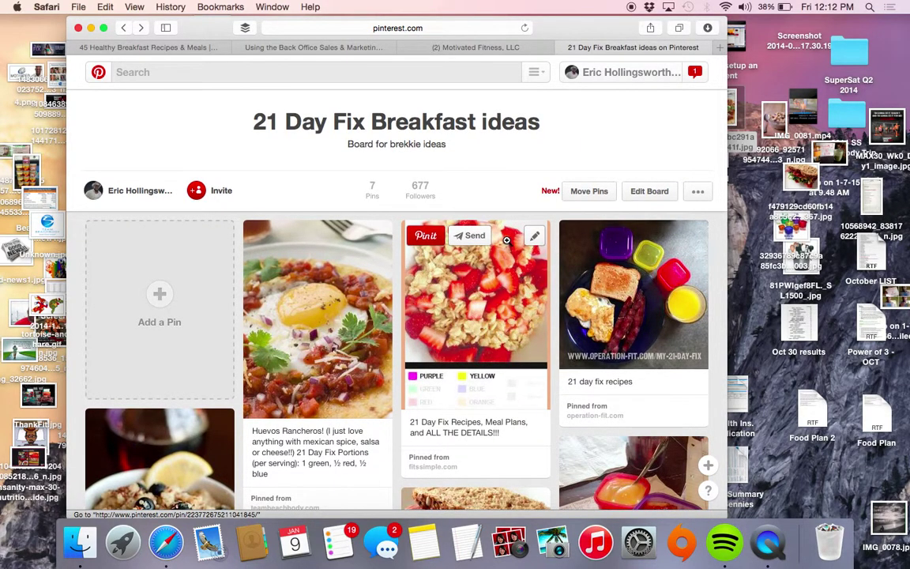
Search Pinterest for '21 day fix results' and scroll through the pins.
{"action": "left_click", "coordinate": [459, 72]}
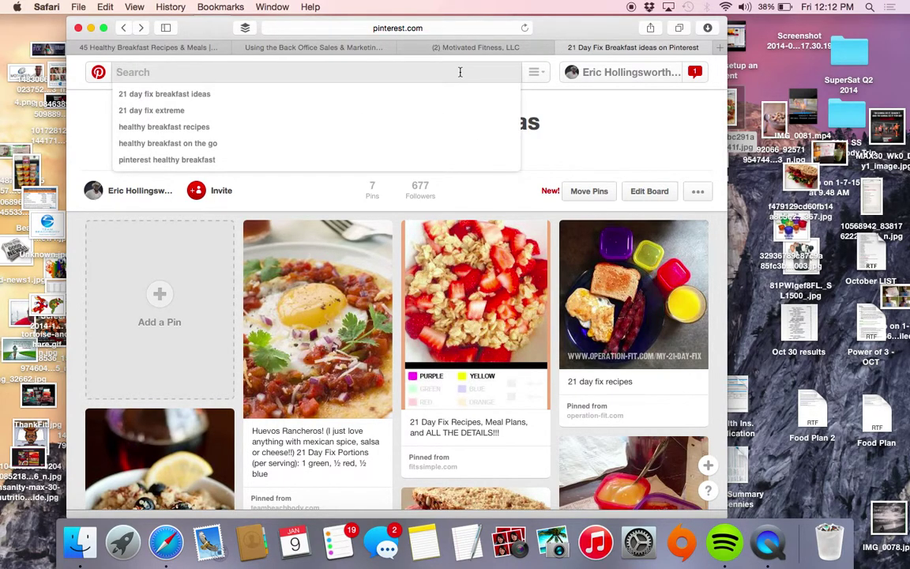
{"action": "type", "text": "21 da"}
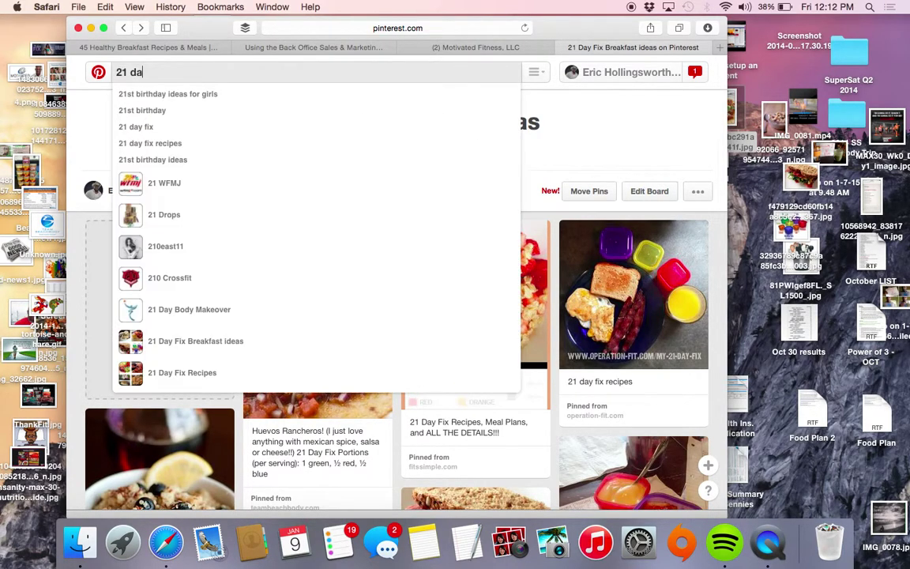
{"action": "type", "text": "y fix results"}
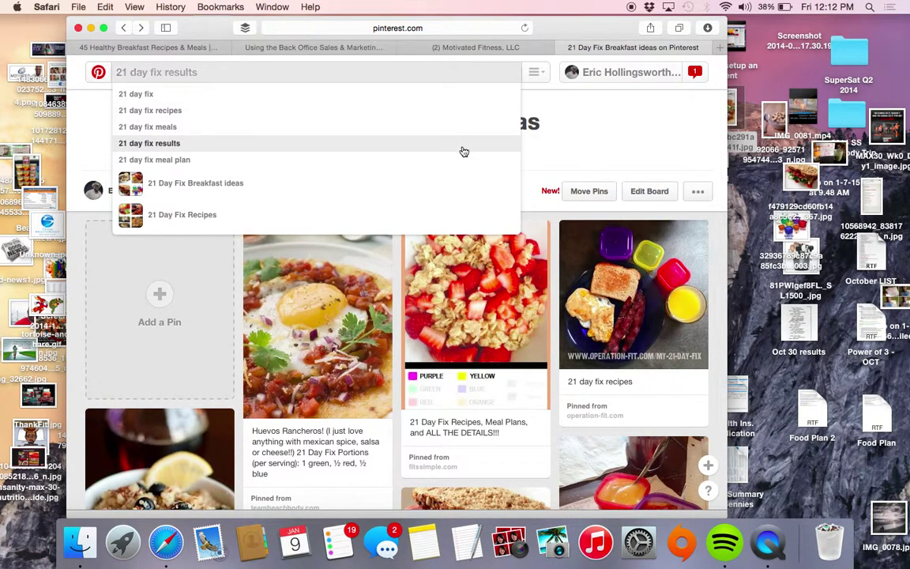
{"action": "left_click", "coordinate": [463, 146]}
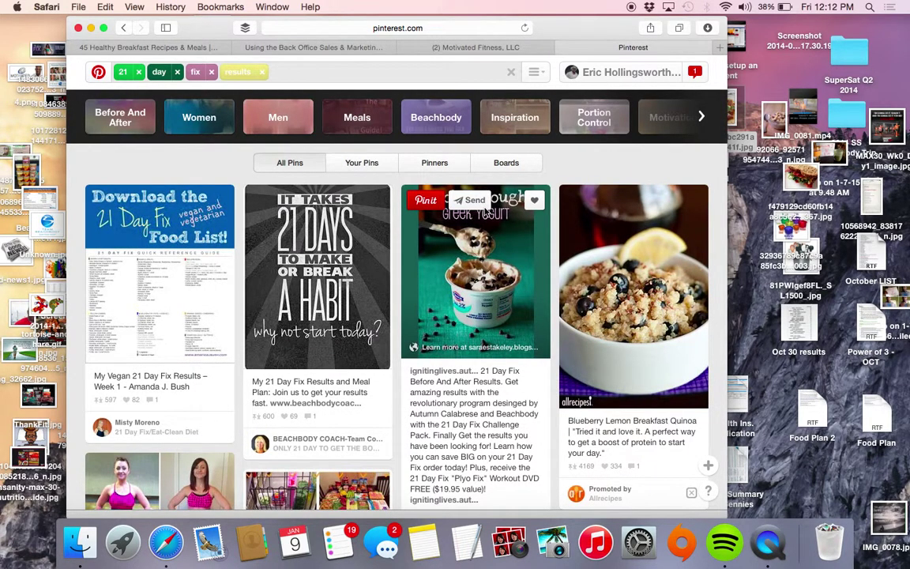
{"action": "scroll", "coordinate": [486, 211], "scroll_direction": "down", "scroll_amount": 5}
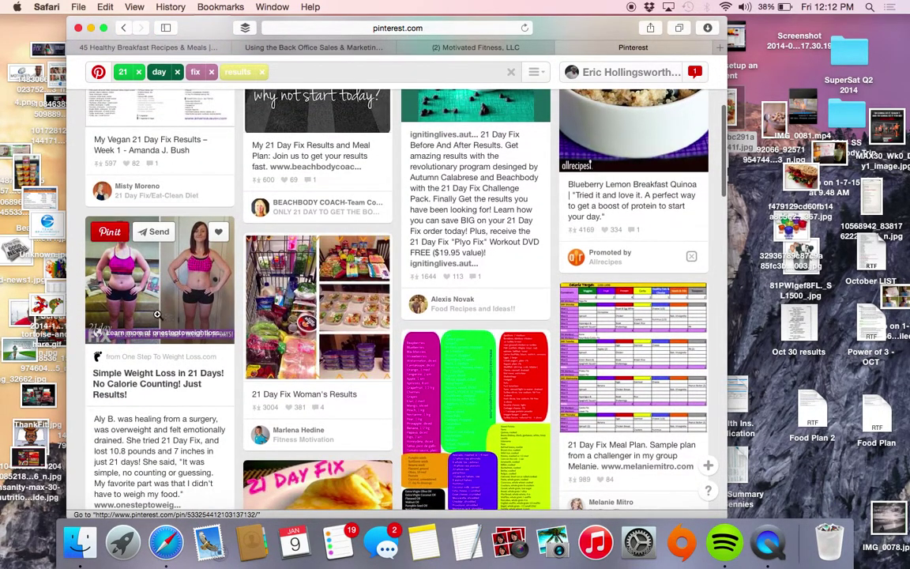
Open the 'Simple Weight Loss in 21 Days' pin and look over its details.
{"action": "left_click", "coordinate": [157, 313]}
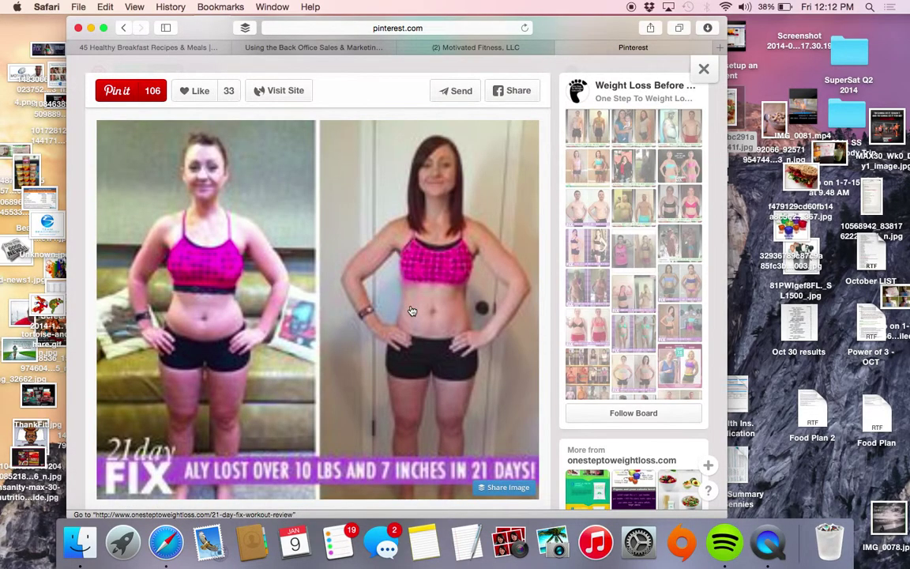
{"action": "scroll", "coordinate": [411, 311], "scroll_direction": "down", "scroll_amount": 2}
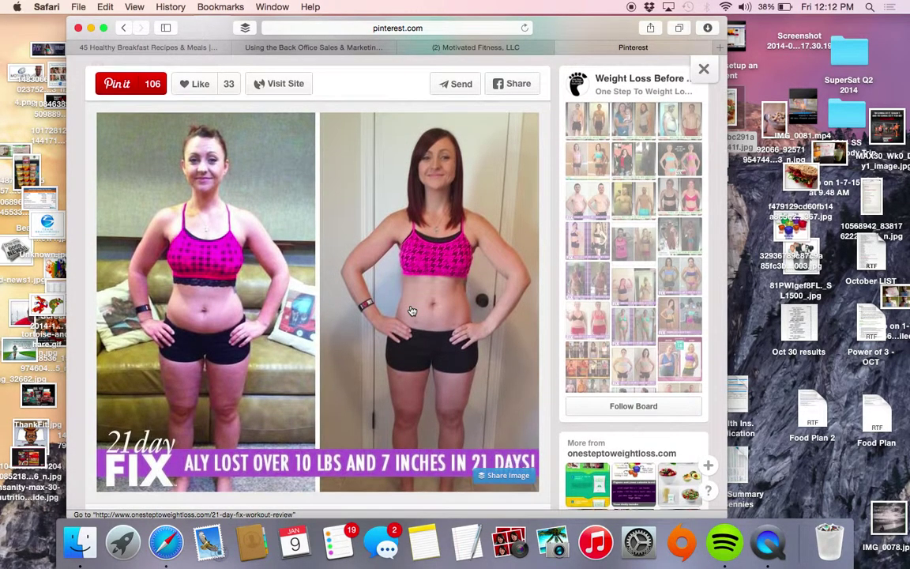
{"action": "scroll", "coordinate": [410, 310], "scroll_direction": "up", "scroll_amount": 2}
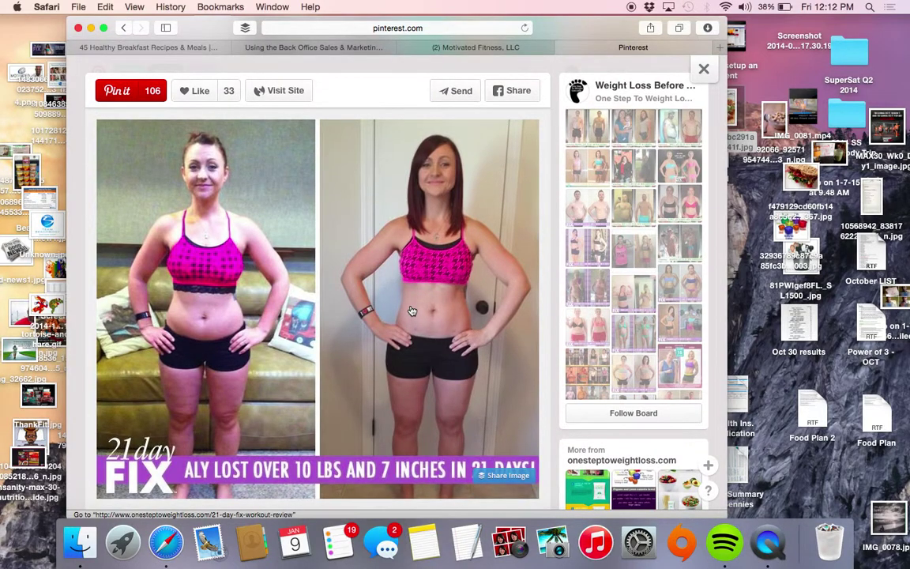
Go to the pin's 'Weight Loss Before and After' board and scroll through its 21 Day Fix results.
{"action": "left_click", "coordinate": [654, 85]}
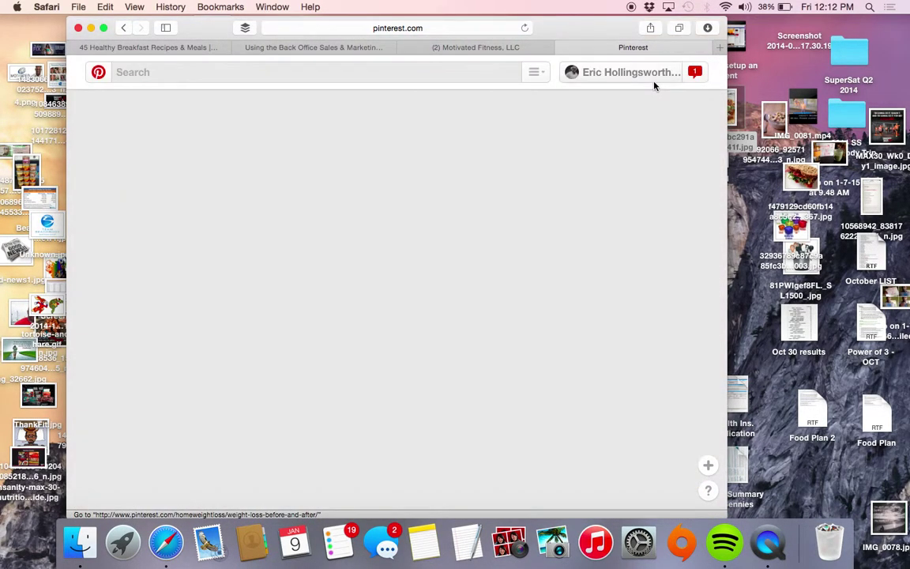
{"action": "scroll", "coordinate": [509, 234], "scroll_direction": "down", "scroll_amount": 3}
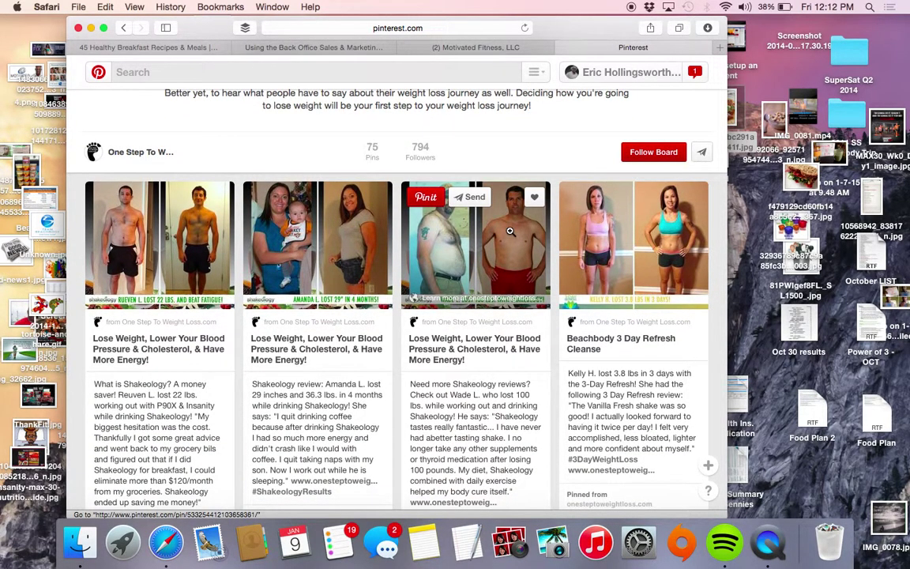
{"action": "scroll", "coordinate": [510, 230], "scroll_direction": "down", "scroll_amount": 5}
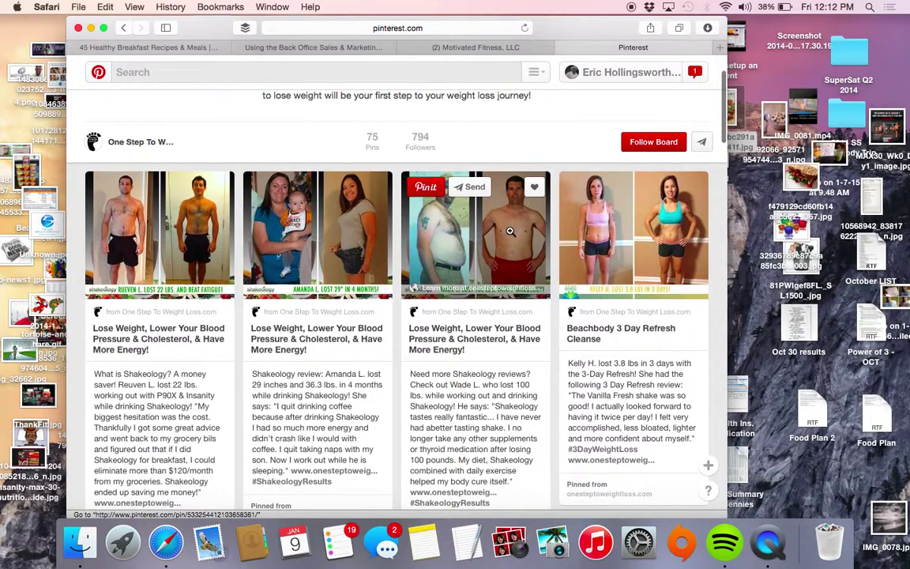
{"action": "scroll", "coordinate": [509, 231], "scroll_direction": "down", "scroll_amount": 3}
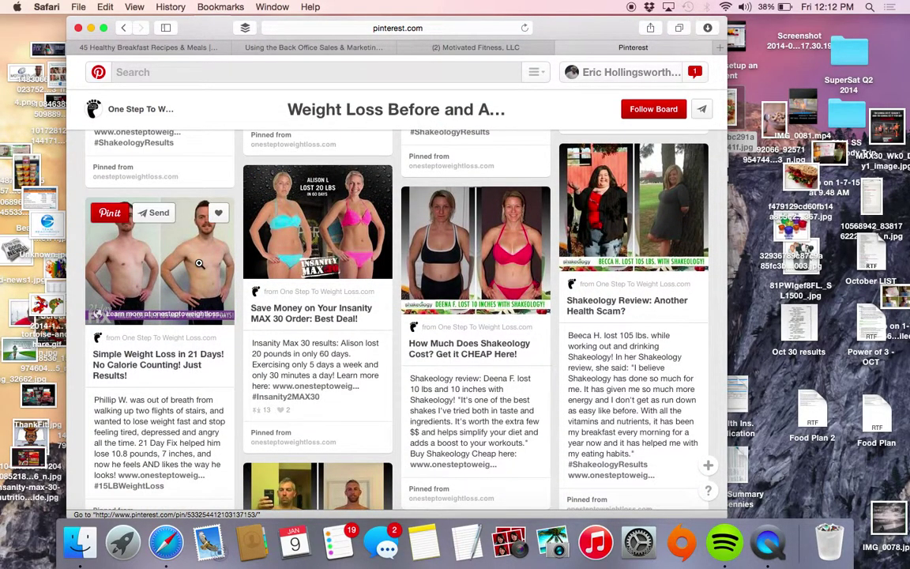
{"action": "scroll", "coordinate": [459, 231], "scroll_direction": "up", "scroll_amount": 10}
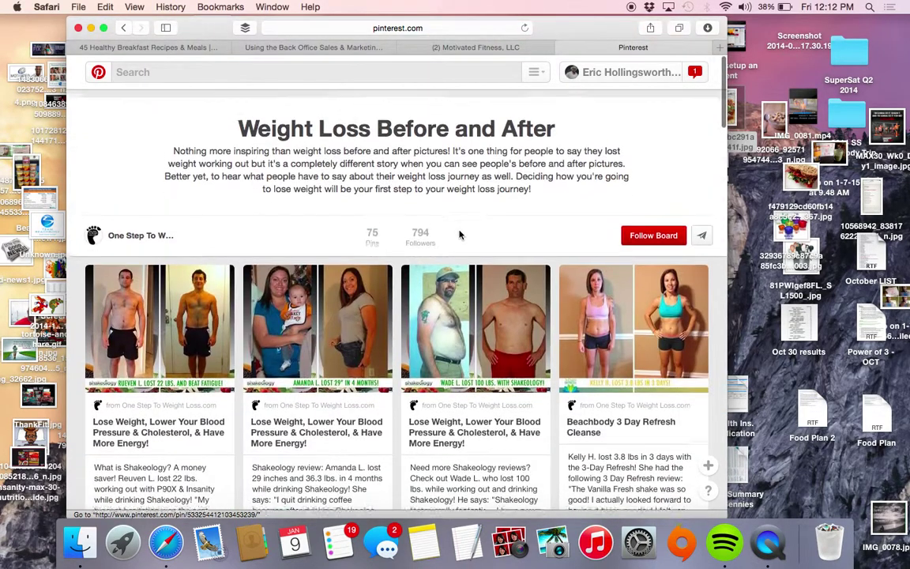
{"action": "scroll", "coordinate": [459, 233], "scroll_direction": "down", "scroll_amount": 6}
{"action": "scroll", "coordinate": [459, 234], "scroll_direction": "down", "scroll_amount": 15}
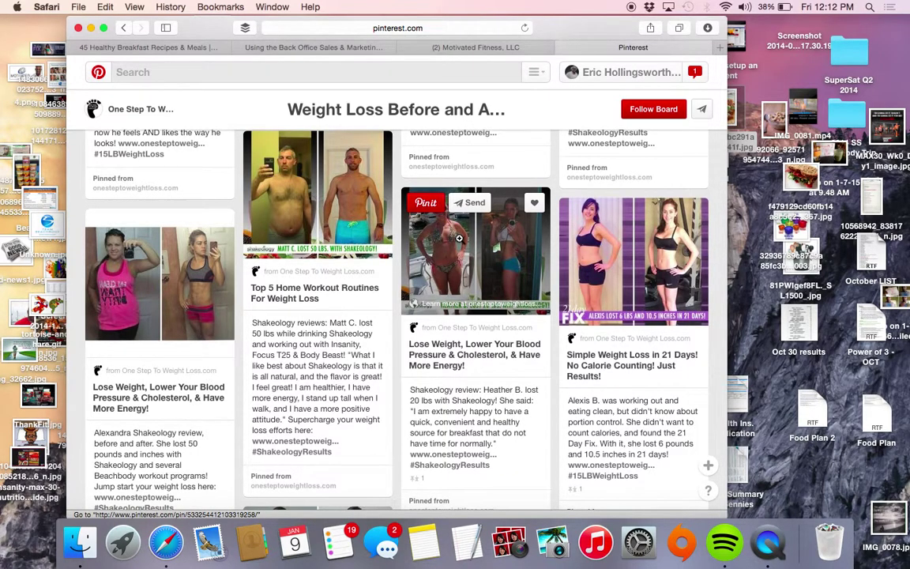
{"action": "scroll", "coordinate": [459, 238], "scroll_direction": "down", "scroll_amount": 10}
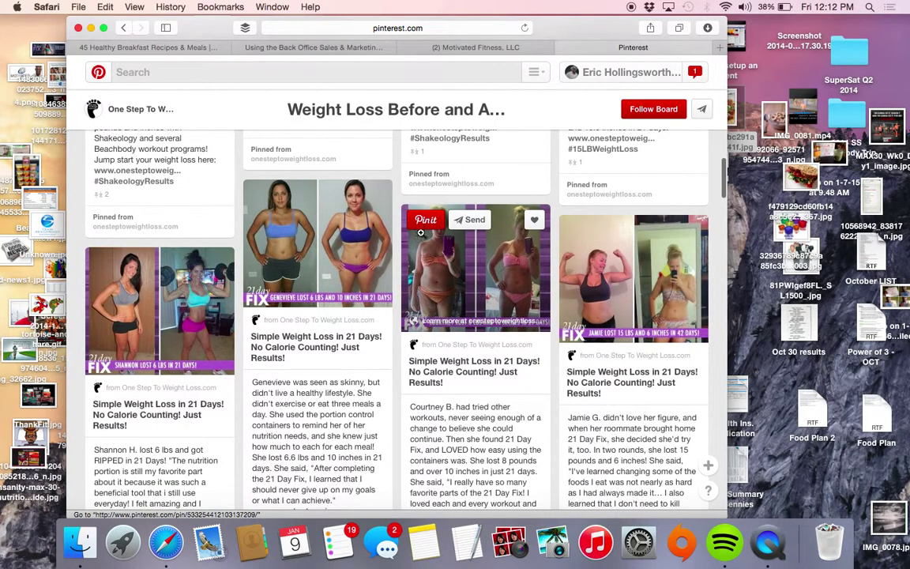
{"action": "scroll", "coordinate": [545, 348], "scroll_direction": "down", "scroll_amount": 3}
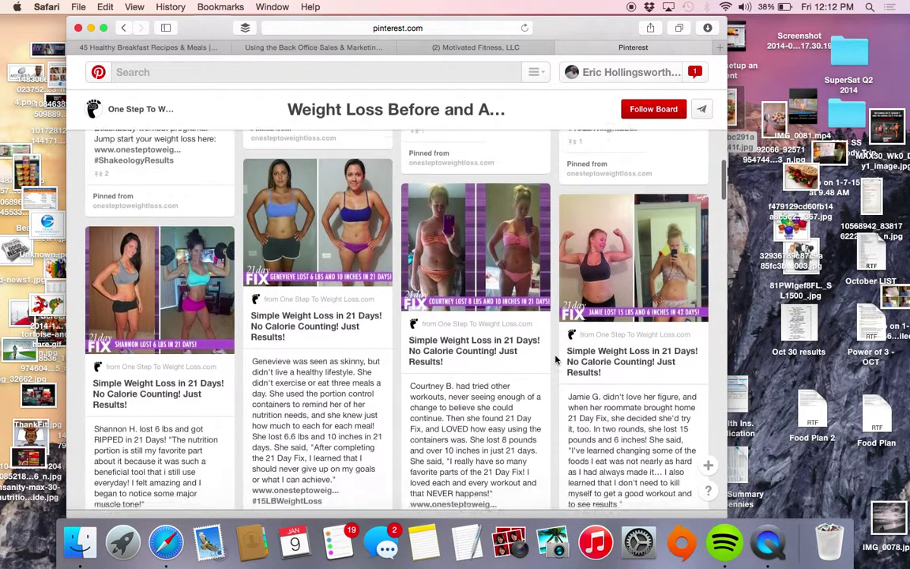
{"action": "scroll", "coordinate": [352, 305], "scroll_direction": "up", "scroll_amount": 5}
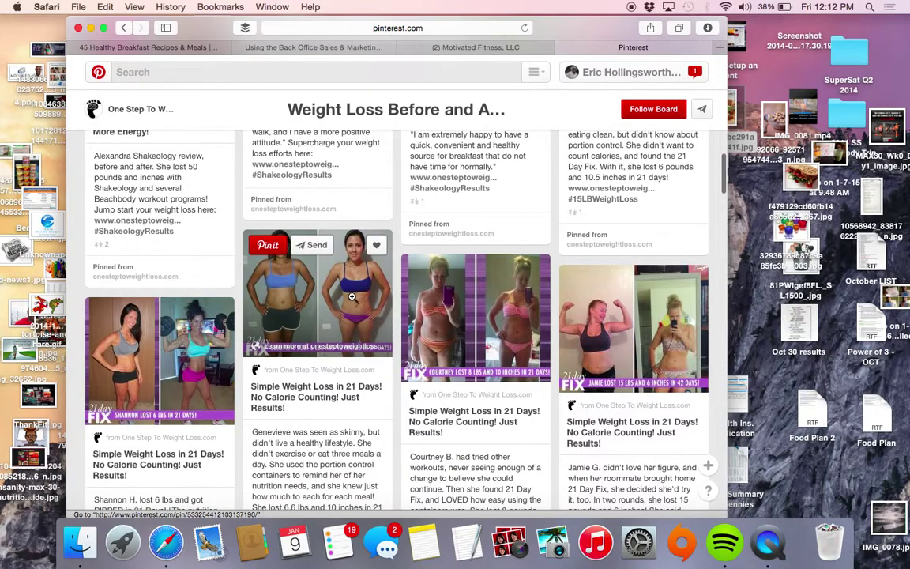
Open the 'lost 6 lbs and 10 inches' pin and drag its before-and-after image to the desktop.
{"action": "left_click", "coordinate": [352, 300]}
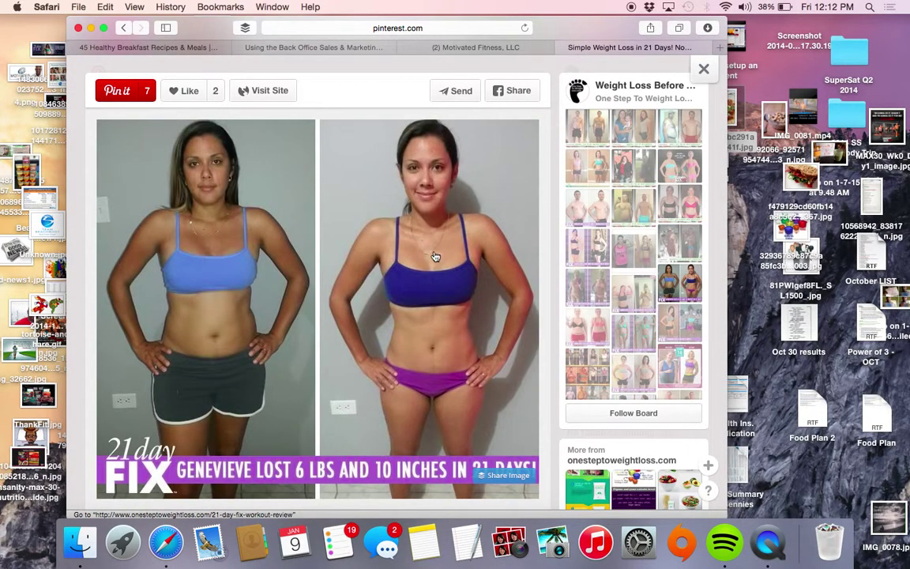
{"action": "left_click_drag", "start_coordinate": [375, 241], "coordinate": [807, 87]}
{"action": "scroll", "coordinate": [320, 359], "scroll_direction": "down", "scroll_amount": 8}
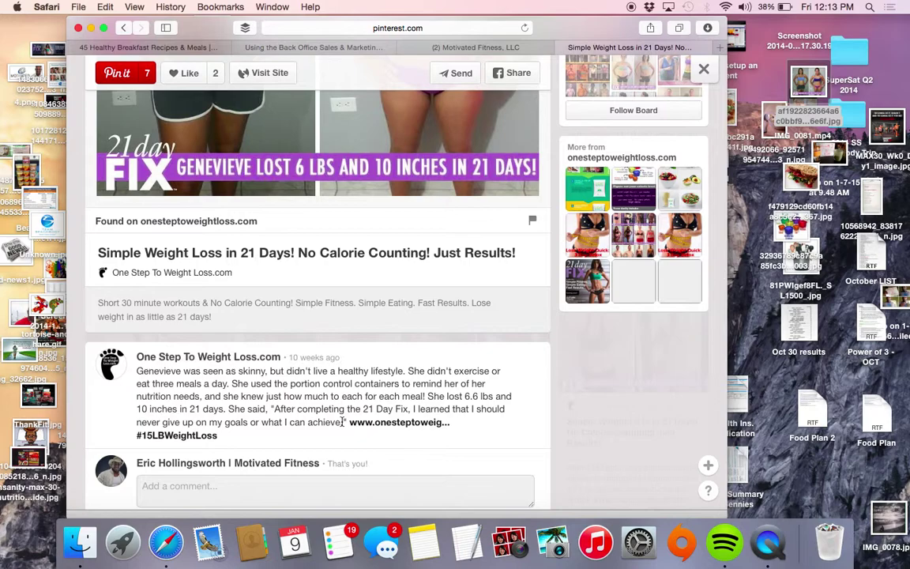
Select the pin's full description, then check the Motivated Fitness Facebook page before returning to the pin.
{"action": "left_click_drag", "start_coordinate": [226, 439], "coordinate": [136, 375]}
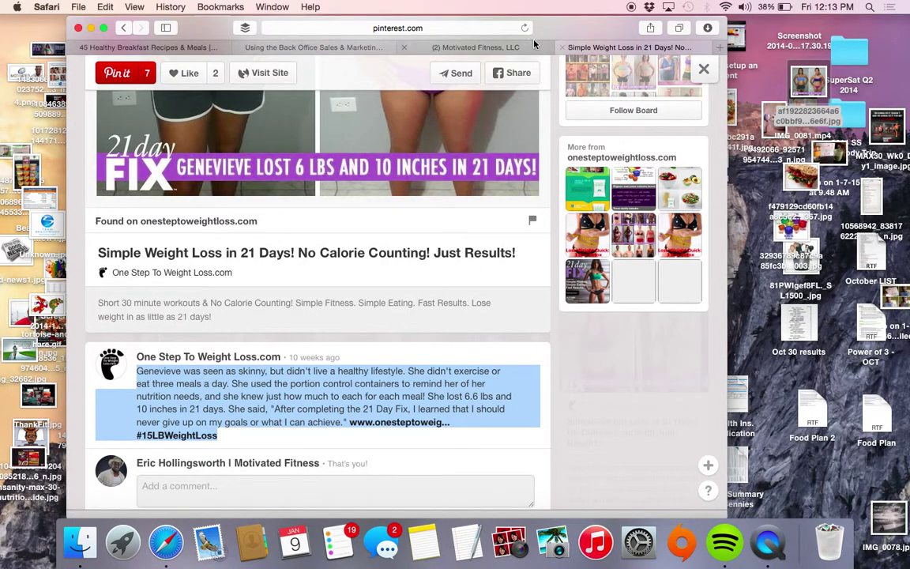
{"action": "left_click", "coordinate": [478, 45]}
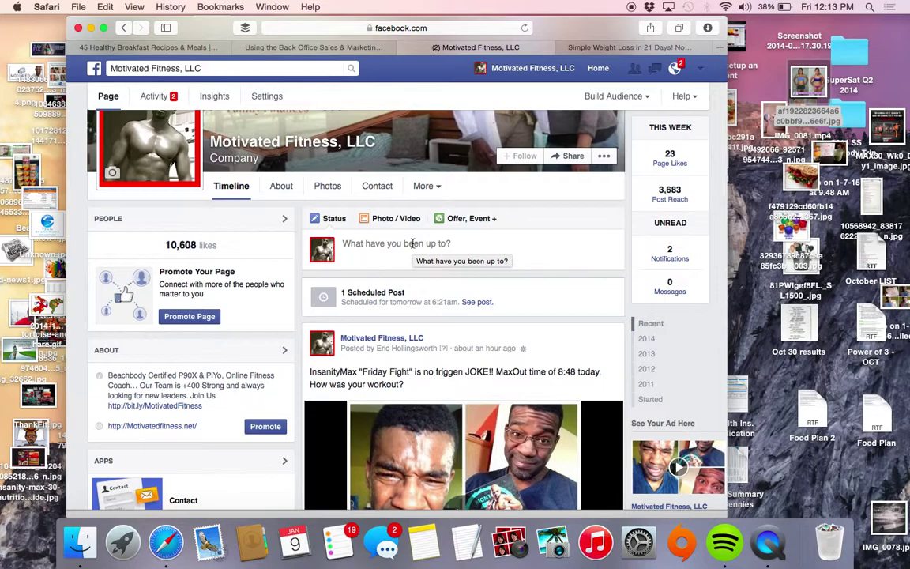
{"action": "left_click", "coordinate": [603, 49]}
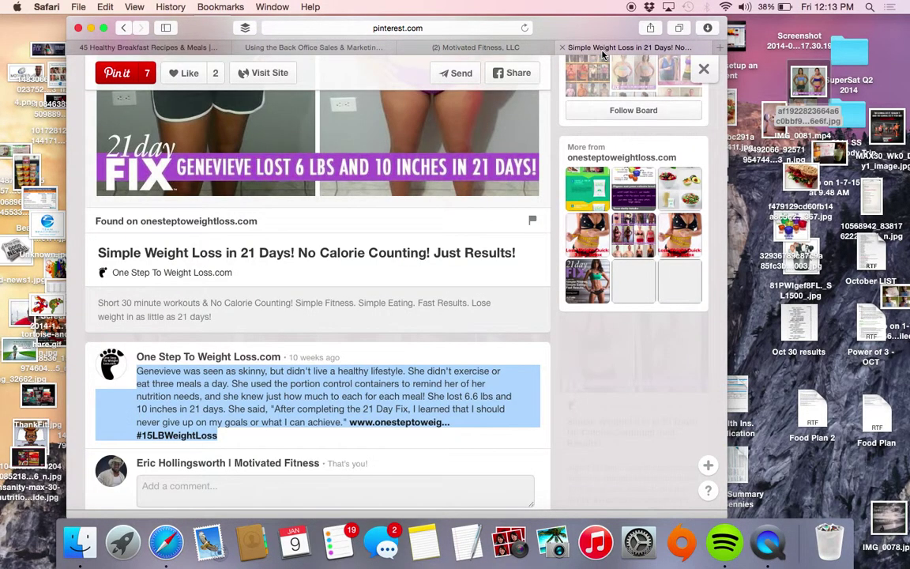
Close the 'Simple Weight Loss in 21 Days!' pin and scroll up to the board's title.
{"action": "scroll", "coordinate": [518, 203], "scroll_direction": "up", "scroll_amount": 5}
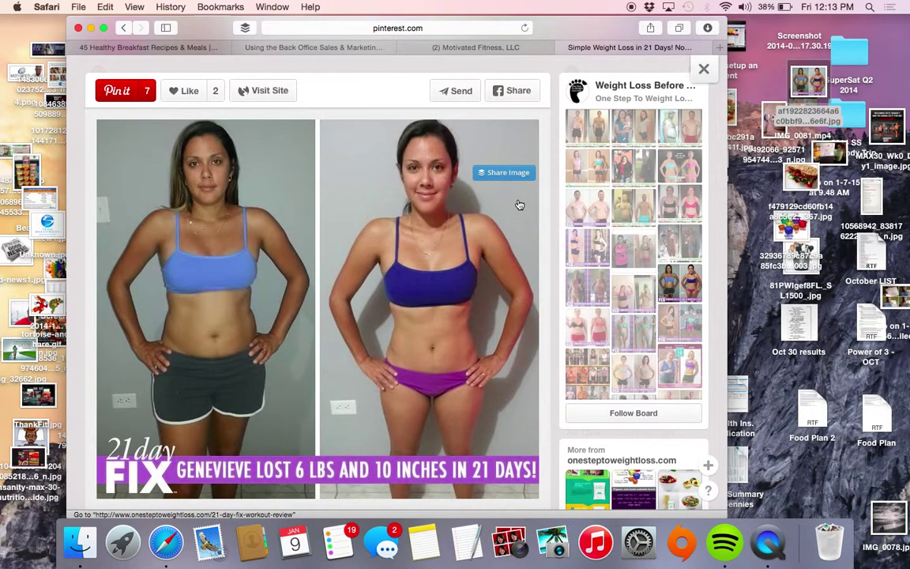
{"action": "left_click", "coordinate": [704, 69]}
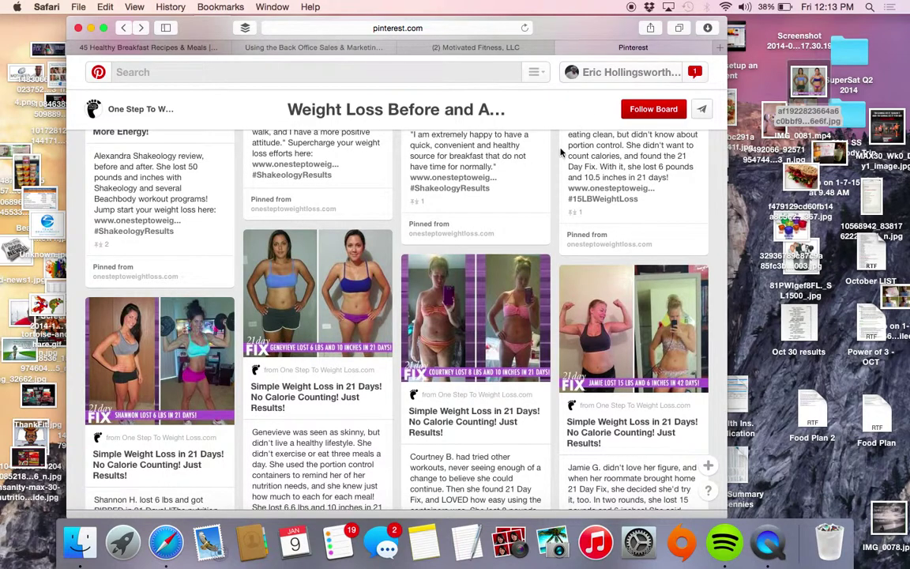
{"action": "scroll", "coordinate": [542, 178], "scroll_direction": "up", "scroll_amount": 3}
{"action": "scroll", "coordinate": [542, 179], "scroll_direction": "up", "scroll_amount": 5}
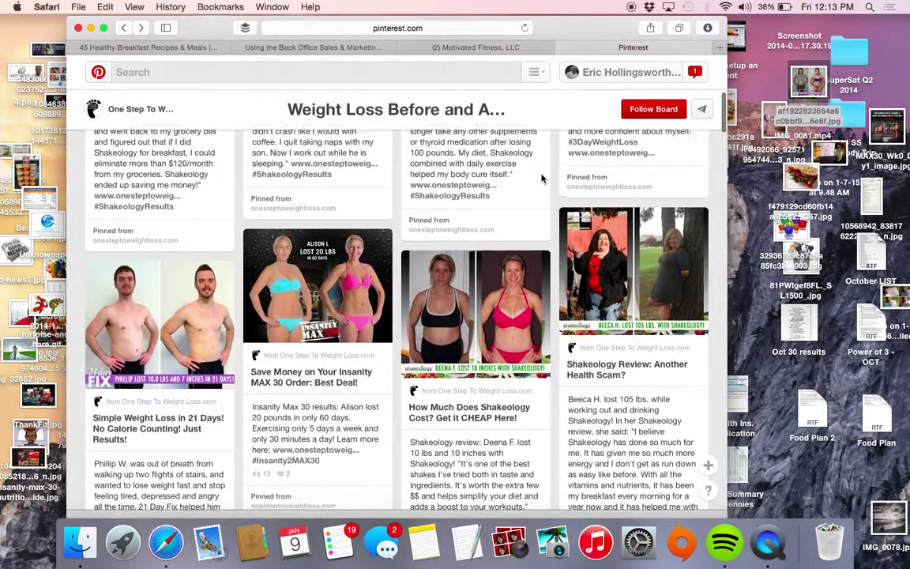
{"action": "scroll", "coordinate": [542, 178], "scroll_direction": "up", "scroll_amount": 5}
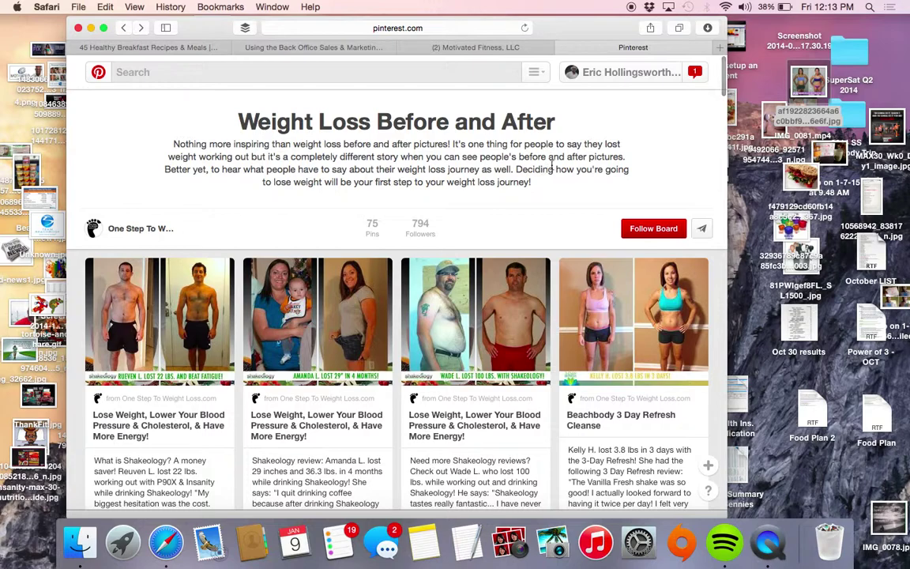